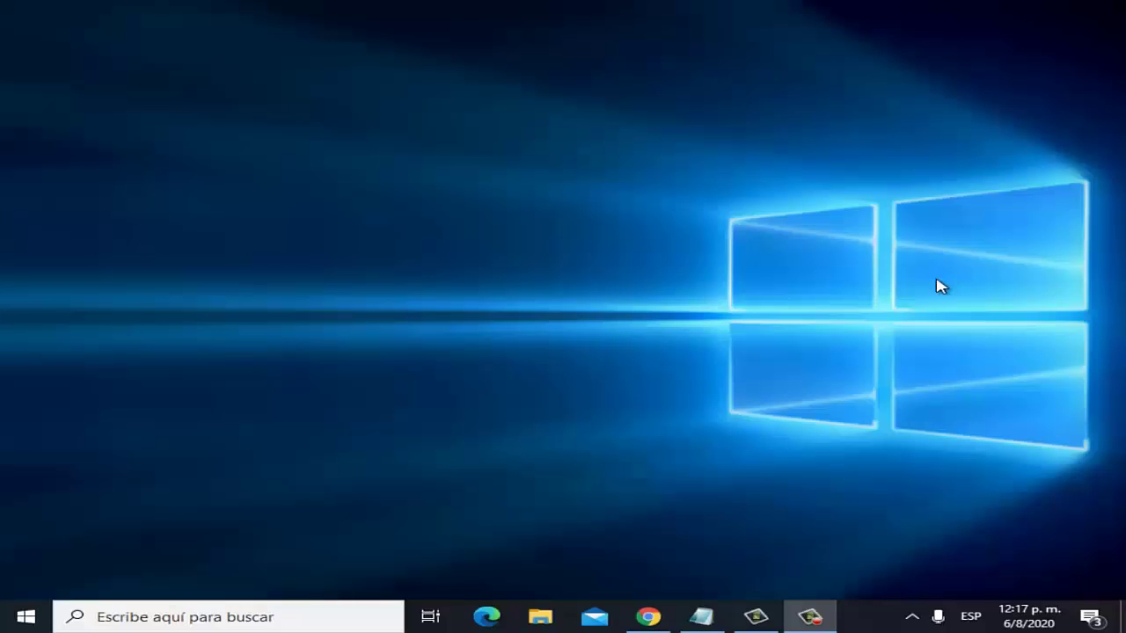
# Open the Control Panel (Panel de control) and go to Opciones de energía by searching it for "OPCIONES DE ENERGIA"
pyautogui.click(238, 616)
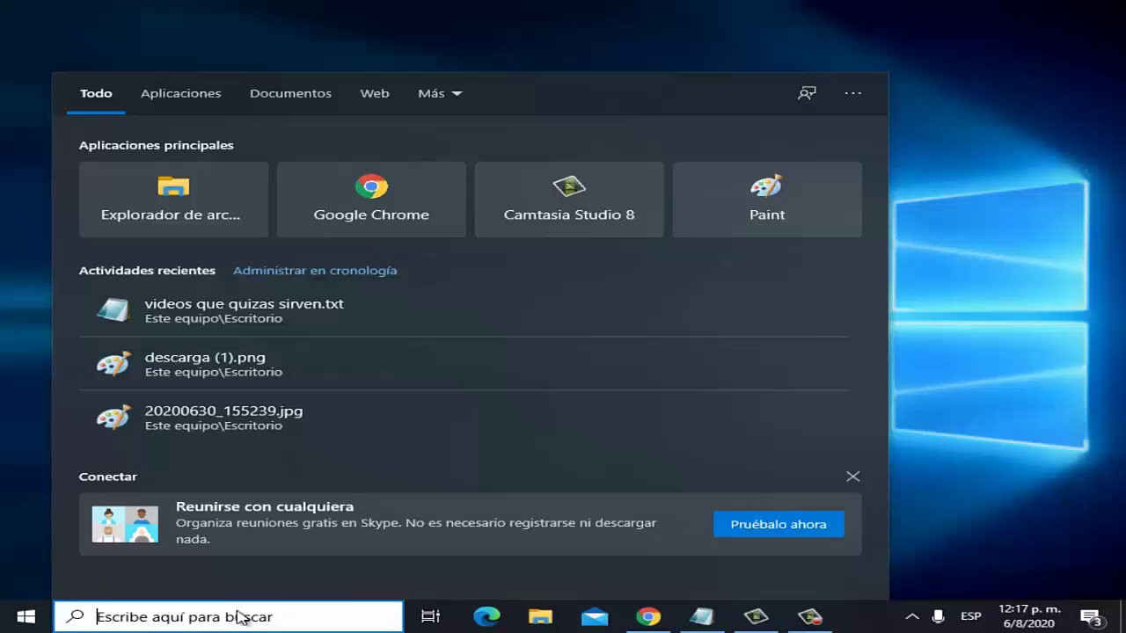
pyautogui.write('PANEL')
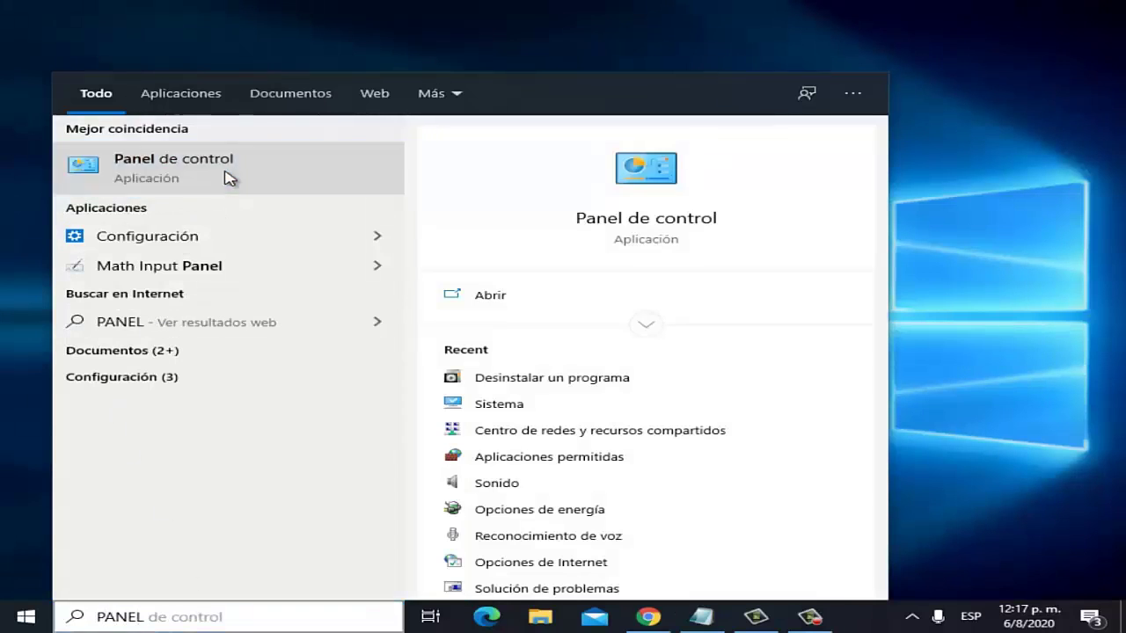
pyautogui.click(227, 178)
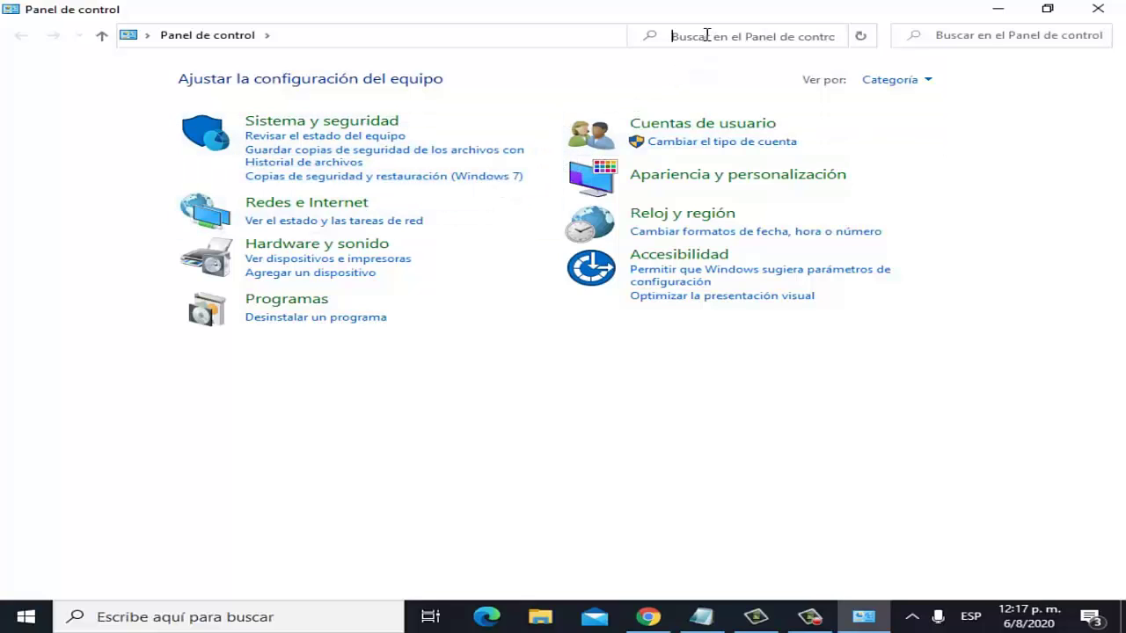
pyautogui.write('OPCIONES')
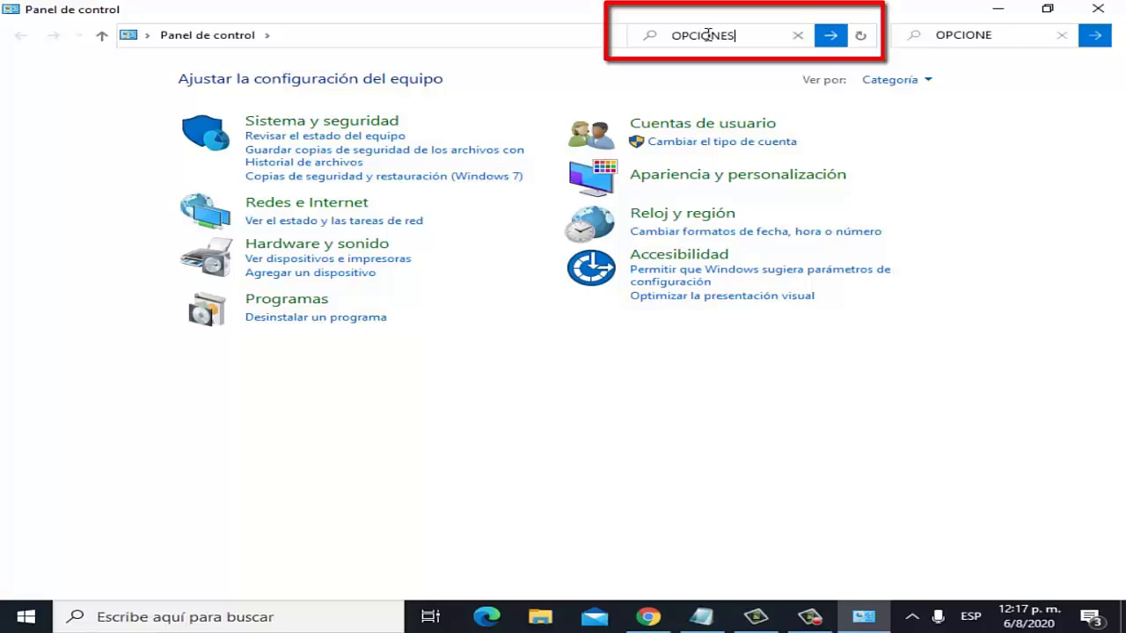
pyautogui.write(' DE ENERGIA')
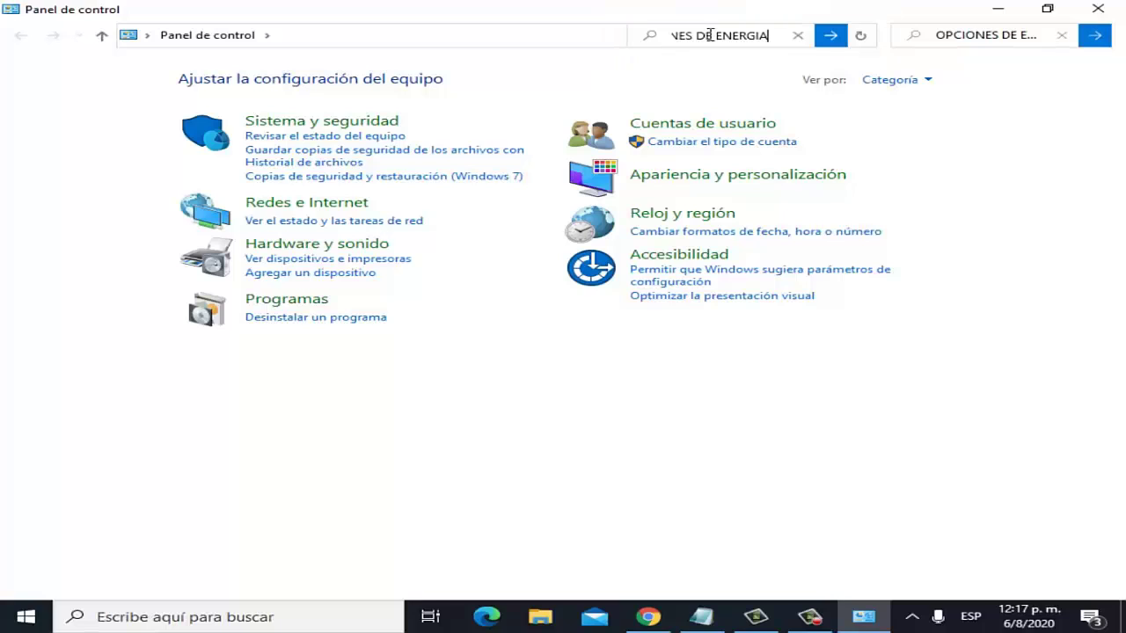
pyautogui.press('Return')
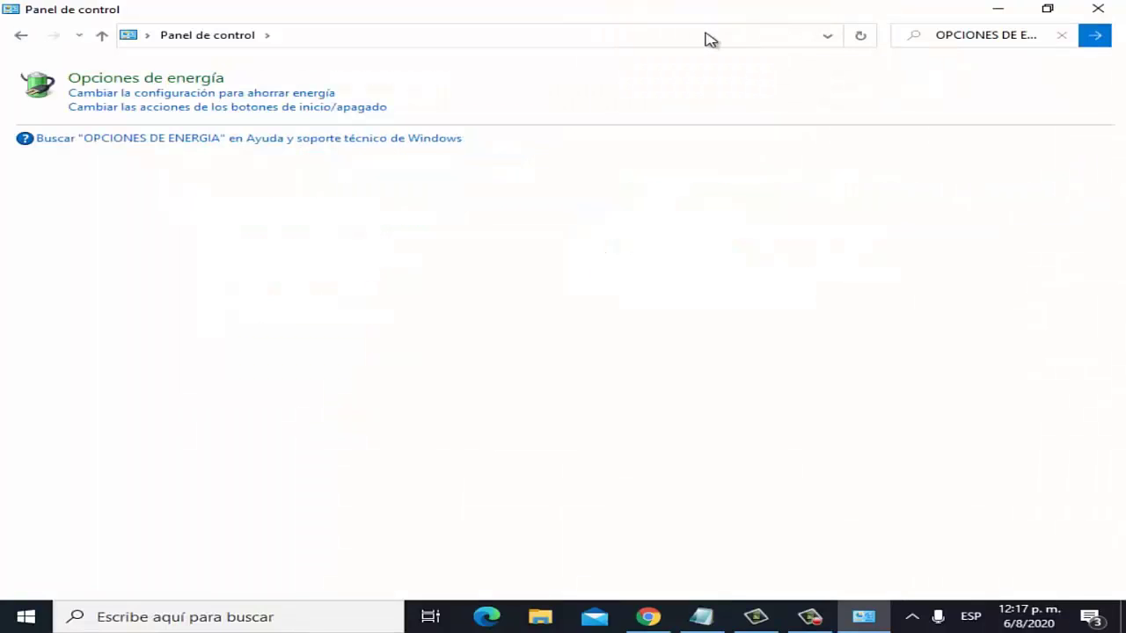
pyautogui.click(153, 79)
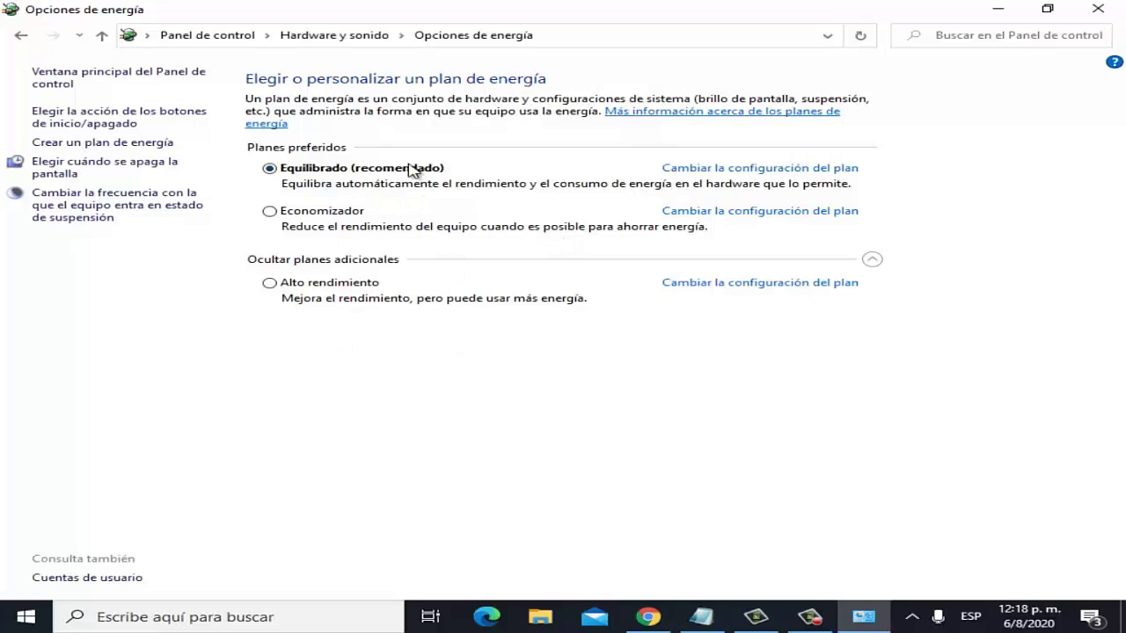
# Open the advanced power settings of the Equilibrado plan and expand the wireless adapter's Modo de ahorro de energía
pyautogui.click(747, 176)
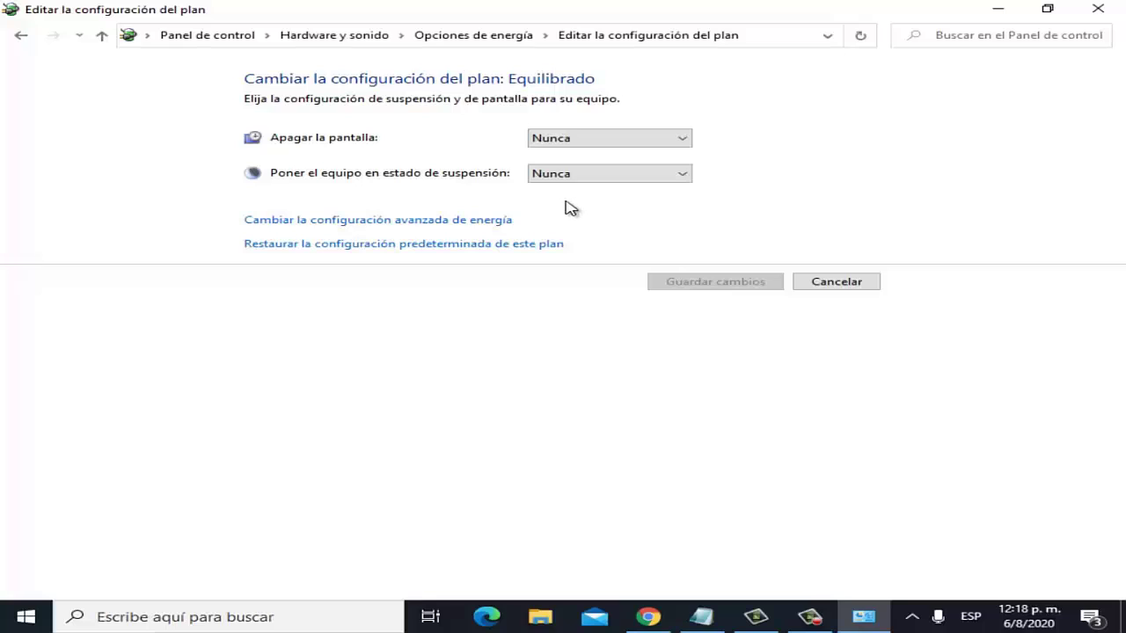
pyautogui.click(329, 227)
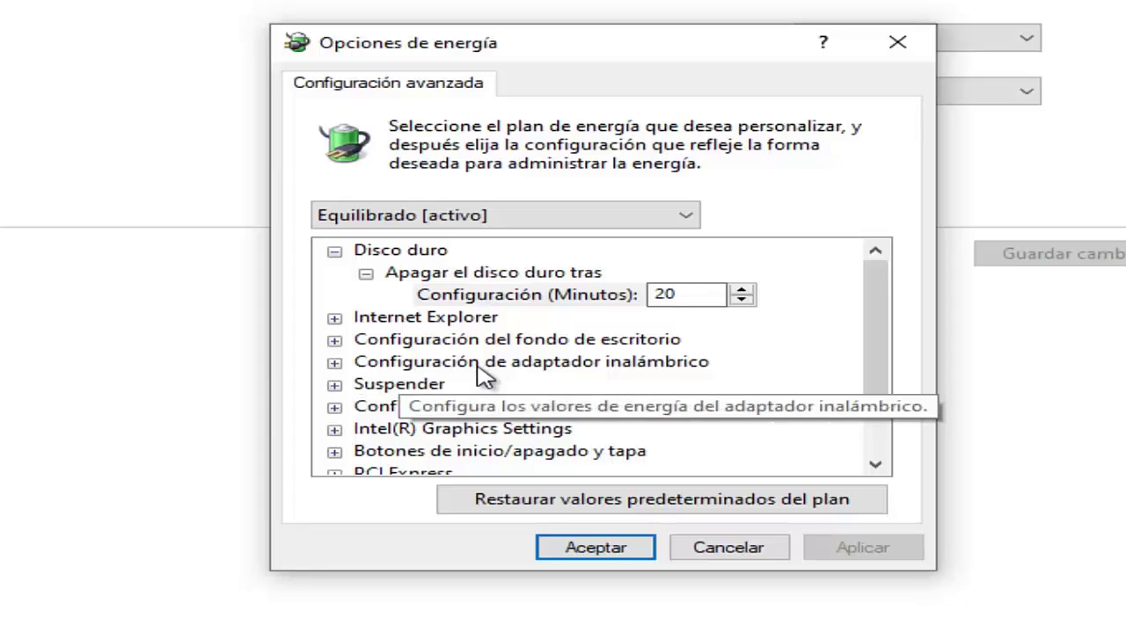
pyautogui.click(336, 363)
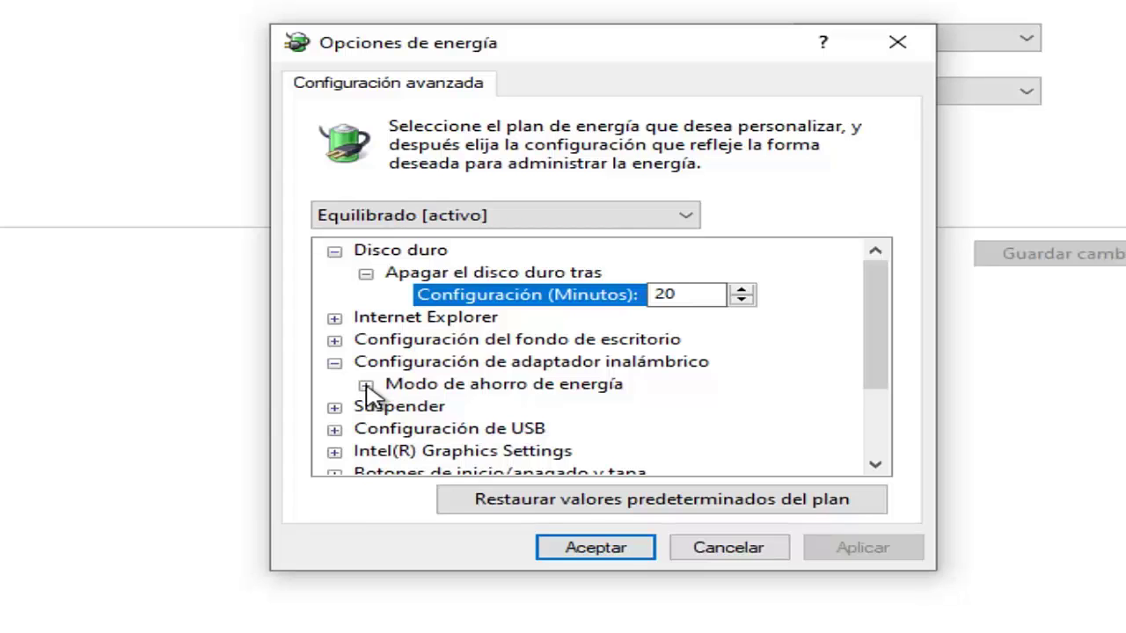
pyautogui.click(366, 386)
pyautogui.scroll(-1, 444, 382)
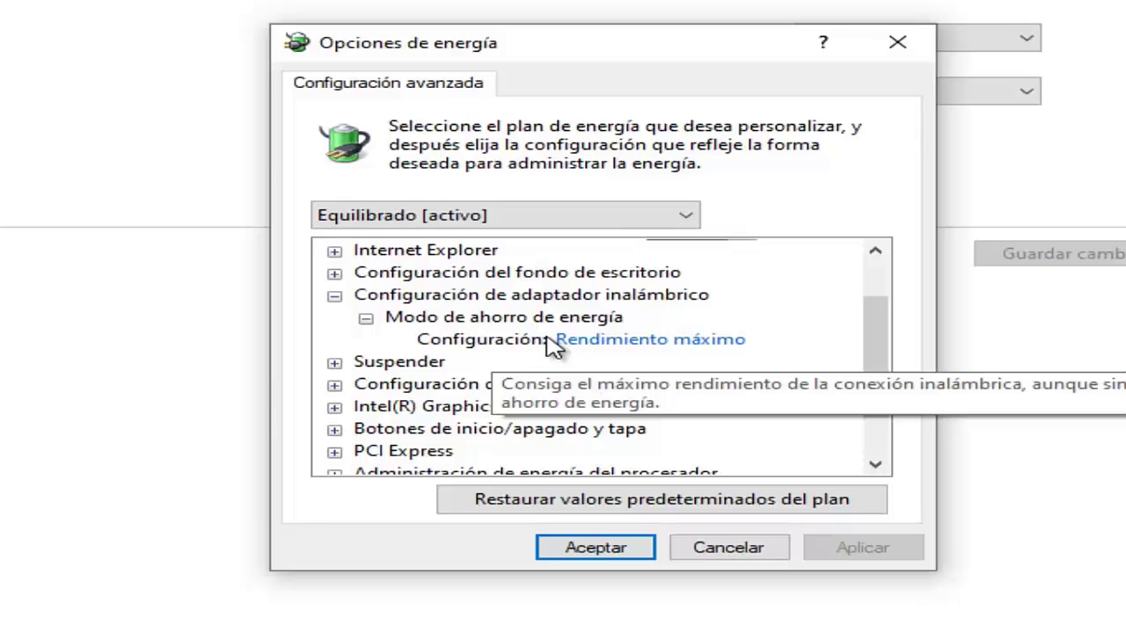
# Set the wireless adapter's power saving mode to Rendimiento máximo
pyautogui.click(625, 352)
pyautogui.click(715, 354)
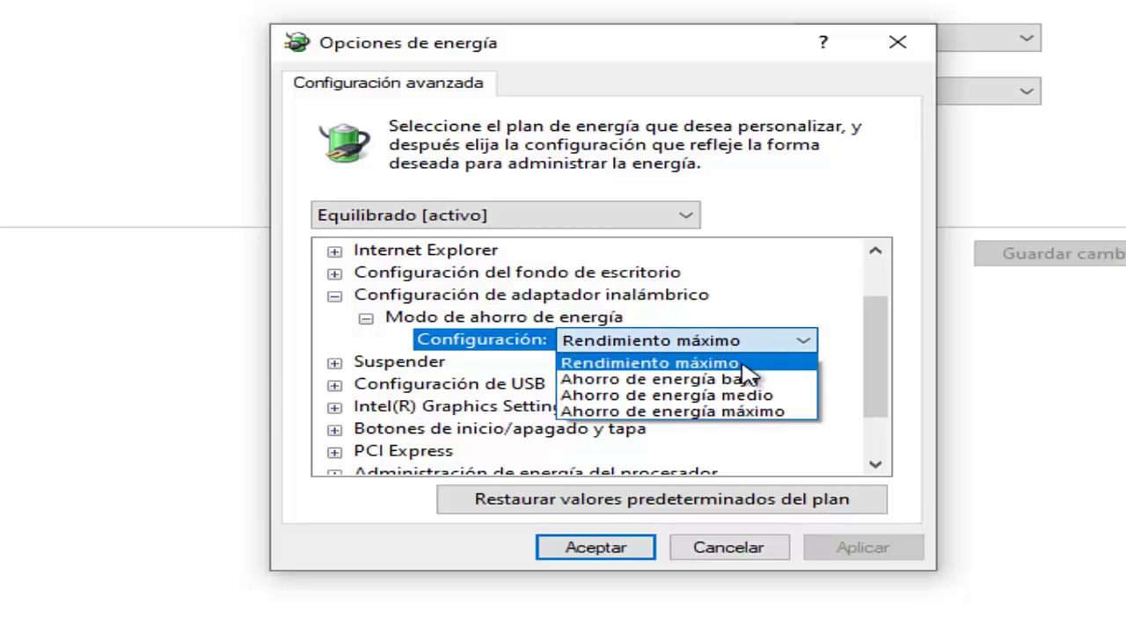
pyautogui.click(714, 365)
pyautogui.click(629, 352)
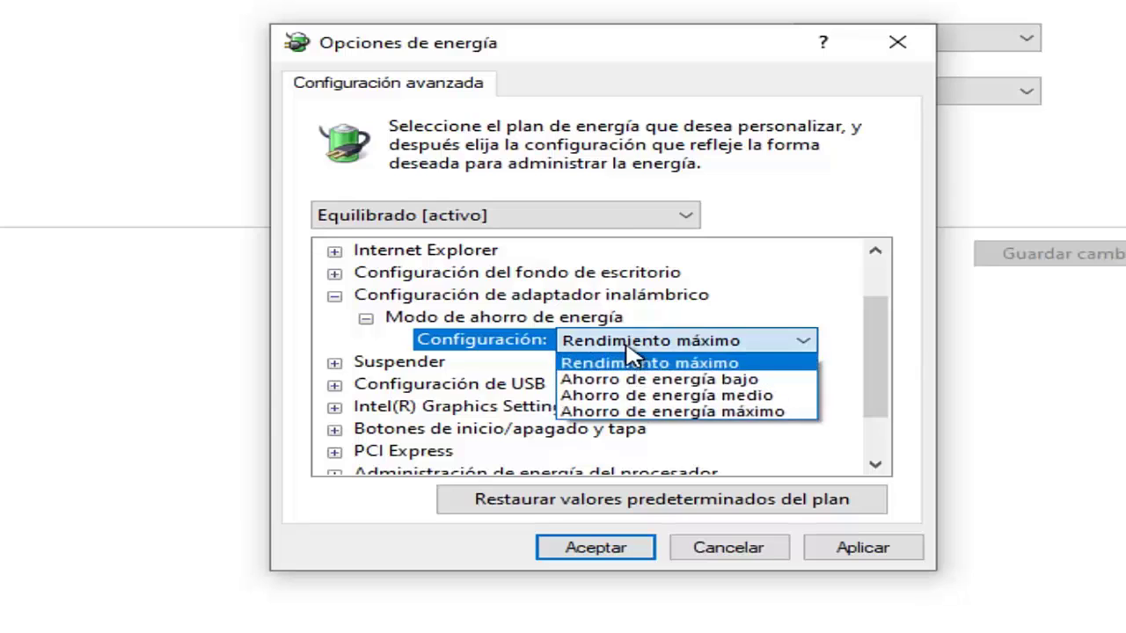
pyautogui.click(628, 348)
pyautogui.click(628, 350)
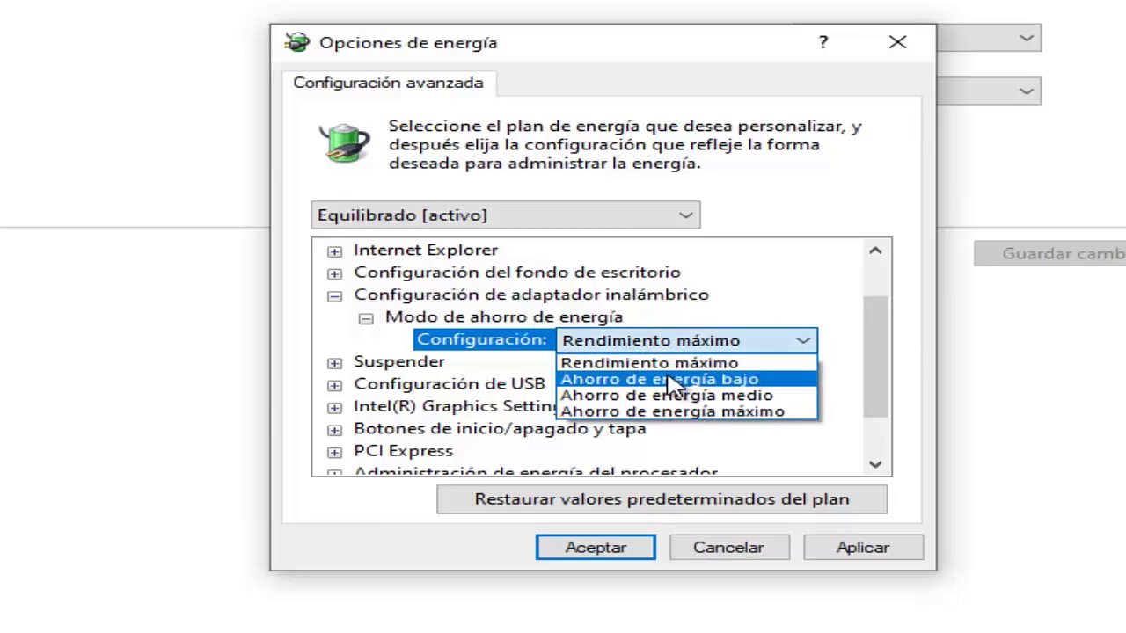
pyautogui.click(648, 350)
pyautogui.click(648, 350)
pyautogui.click(648, 349)
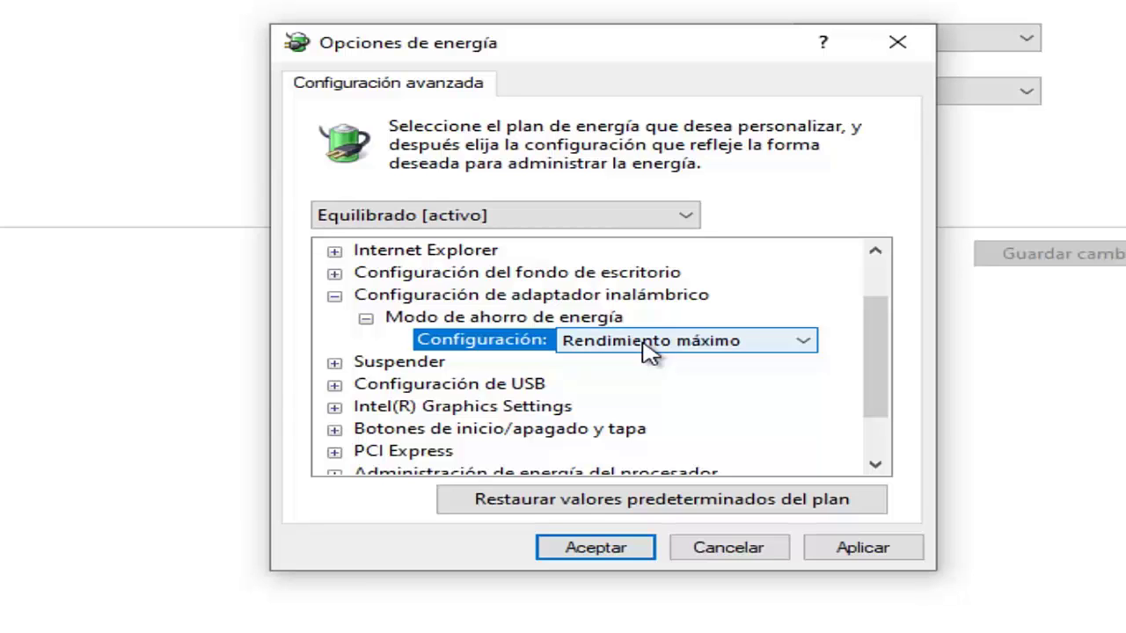
# Set the USB selective suspend setting under Configuración de USB to Deshabilitado and cancel the advanced power settings dialog
pyautogui.click(335, 386)
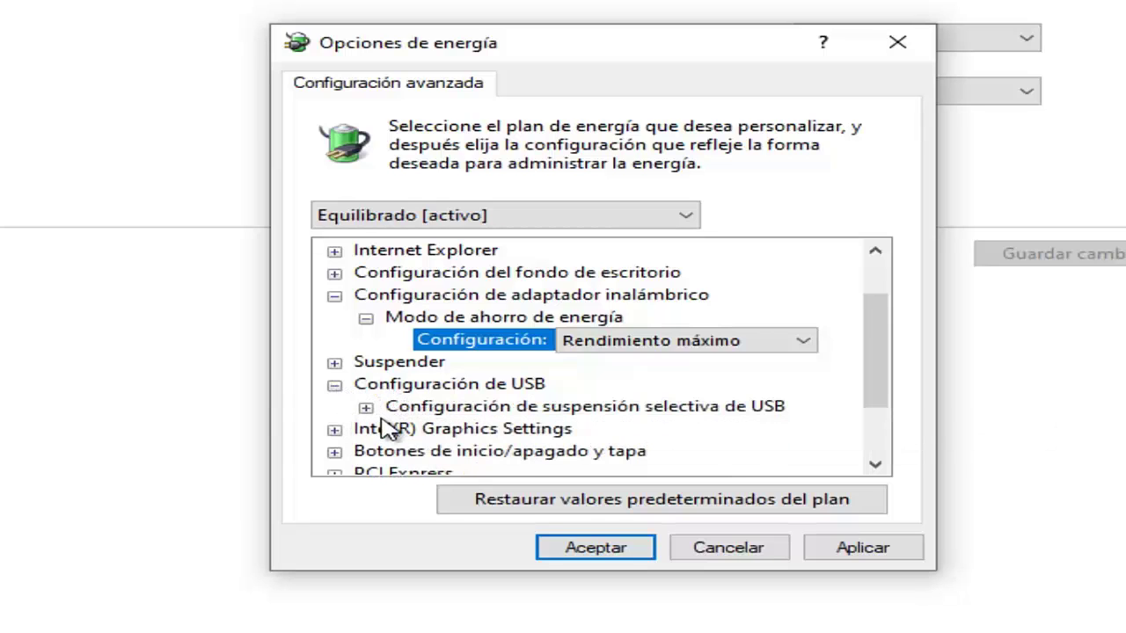
pyautogui.click(366, 408)
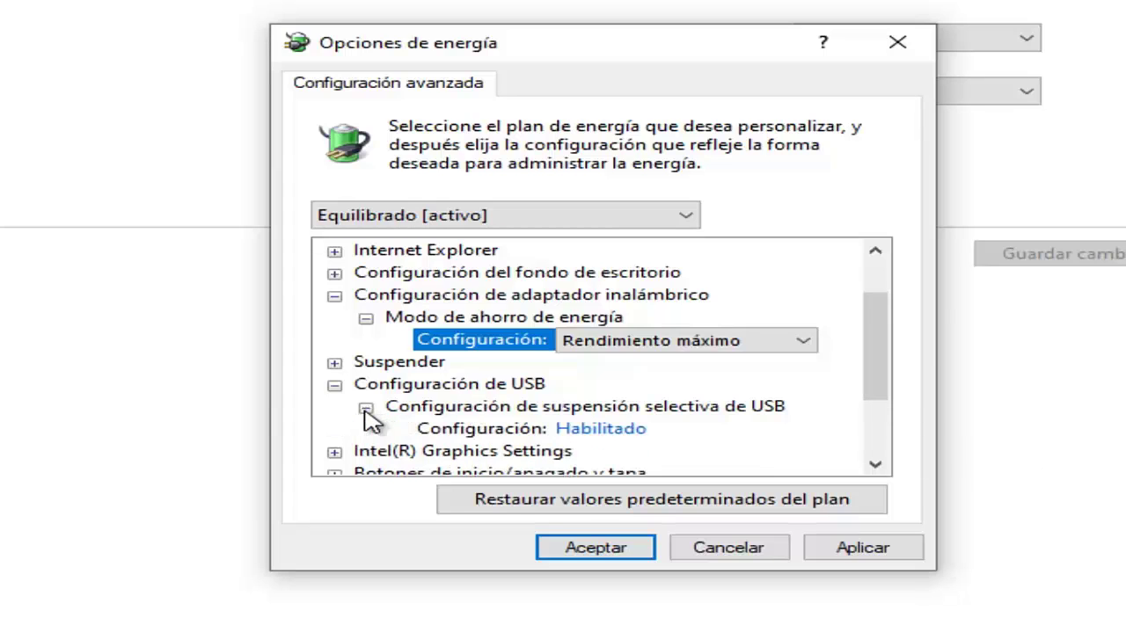
pyautogui.scroll(-1, 423, 420)
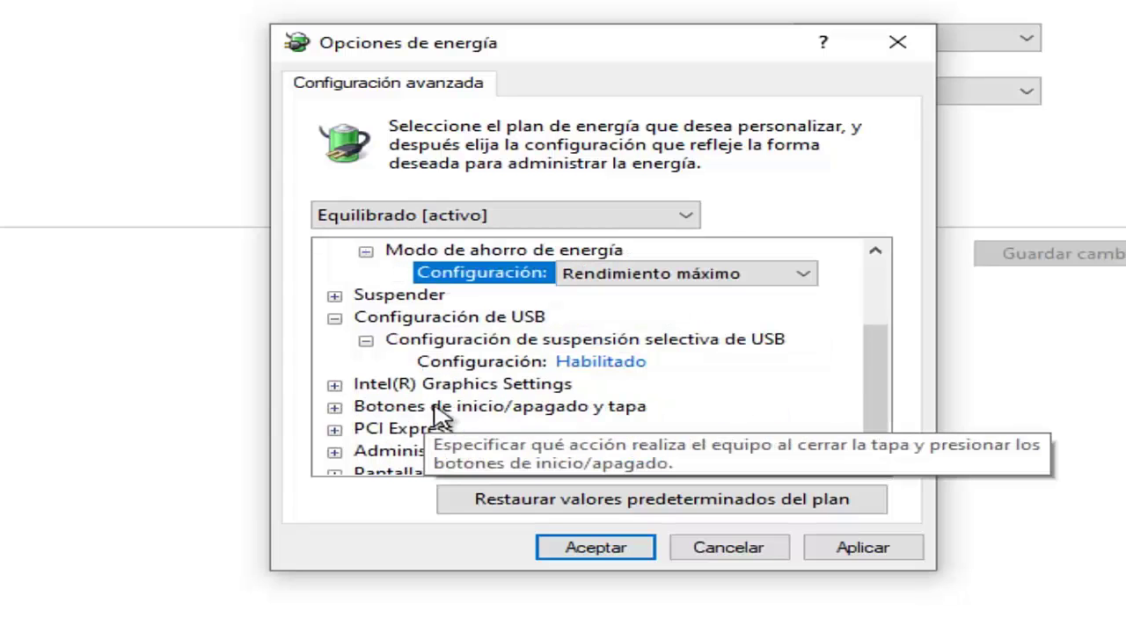
pyautogui.click(596, 368)
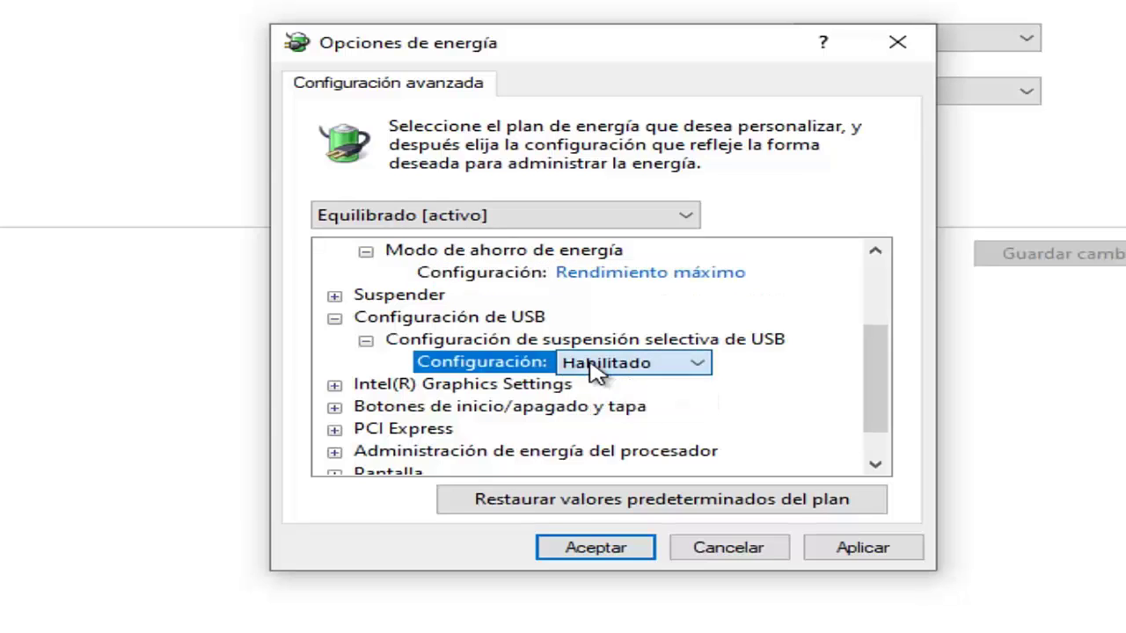
pyautogui.click(596, 370)
pyautogui.click(639, 382)
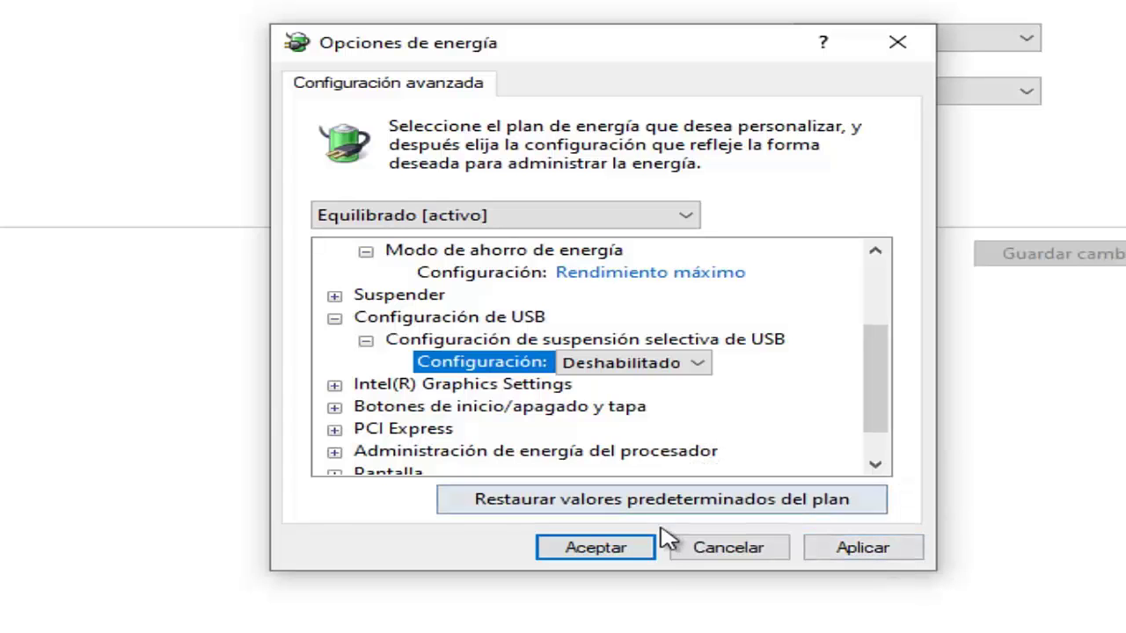
pyautogui.click(743, 552)
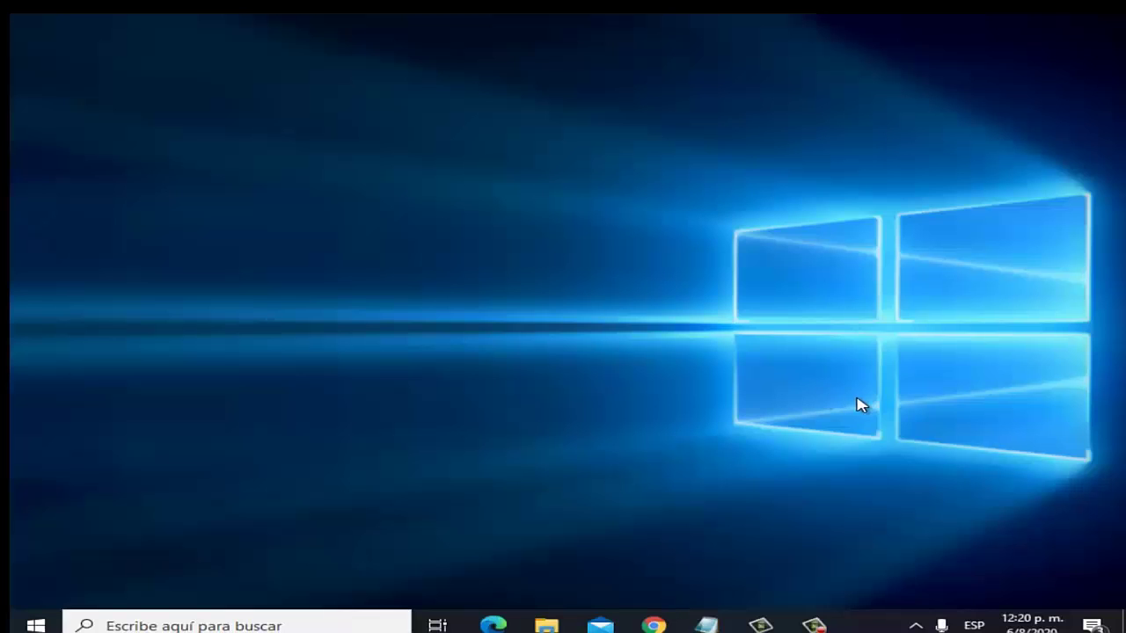
# Open the network and Internet settings from the hidden network notification icon and go to the adapter options
pyautogui.click(911, 617)
pyautogui.click(910, 621)
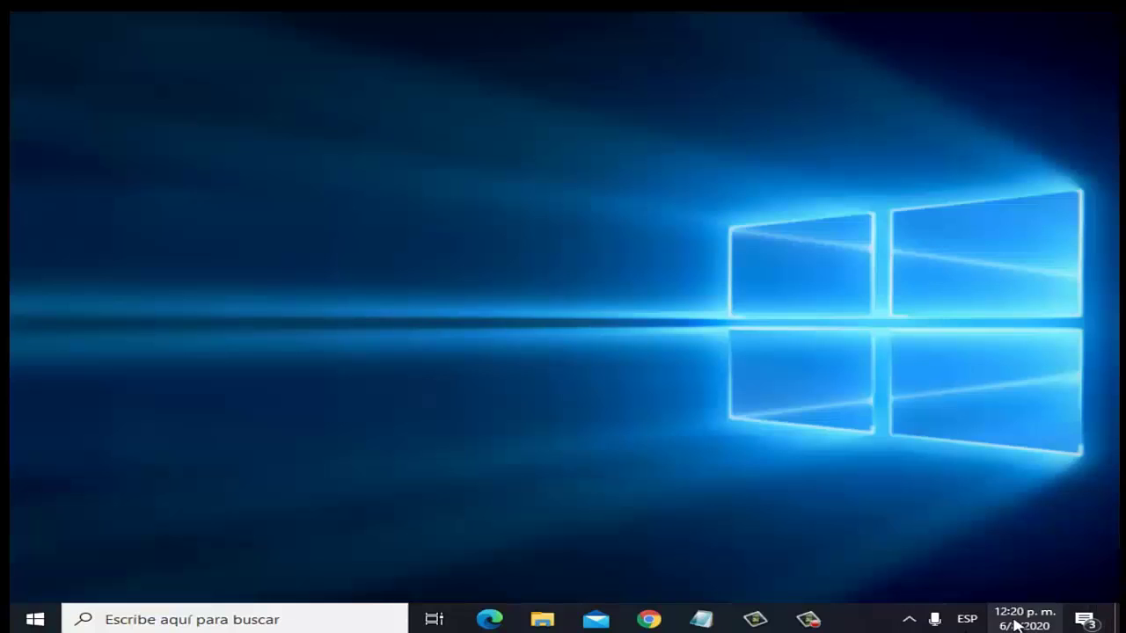
pyautogui.click(911, 619)
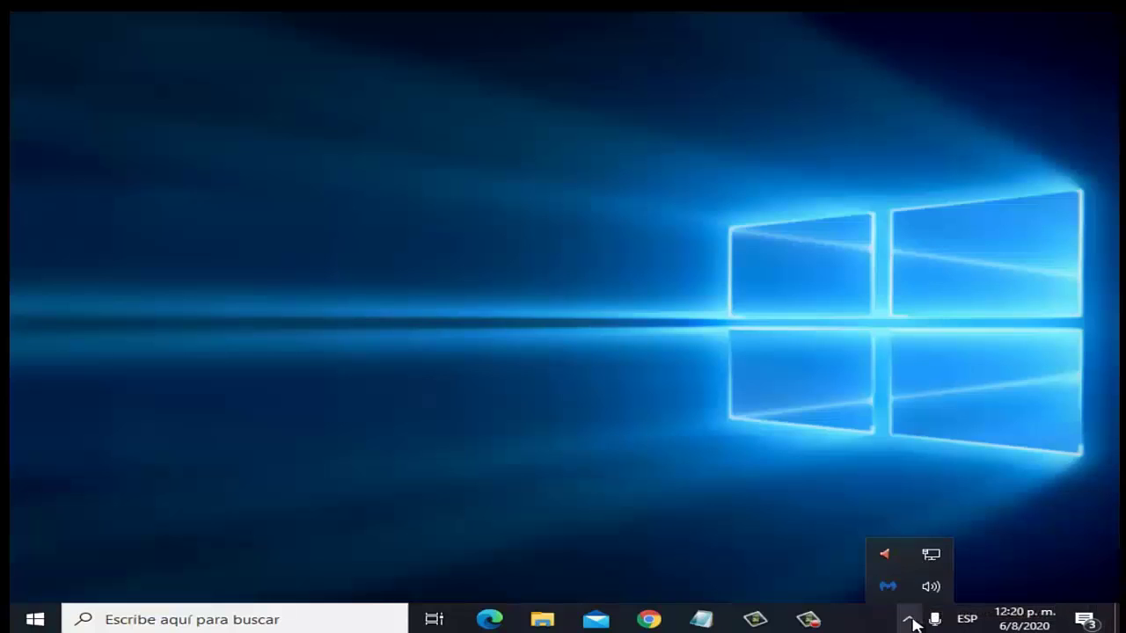
pyautogui.rightClick(933, 556)
pyautogui.click(934, 534)
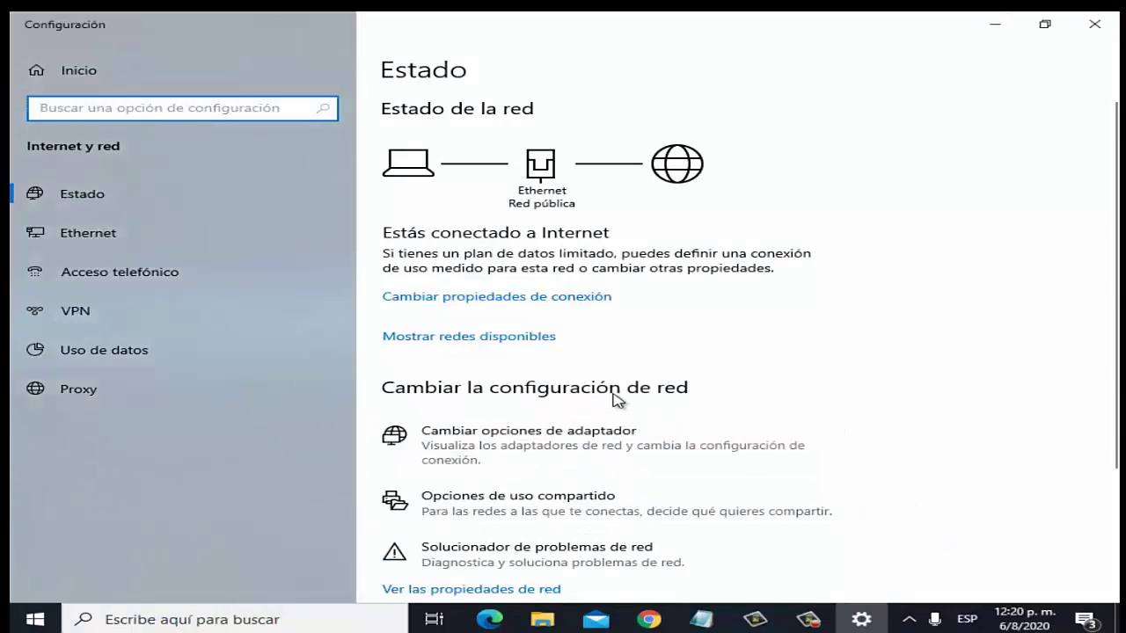
pyautogui.click(532, 455)
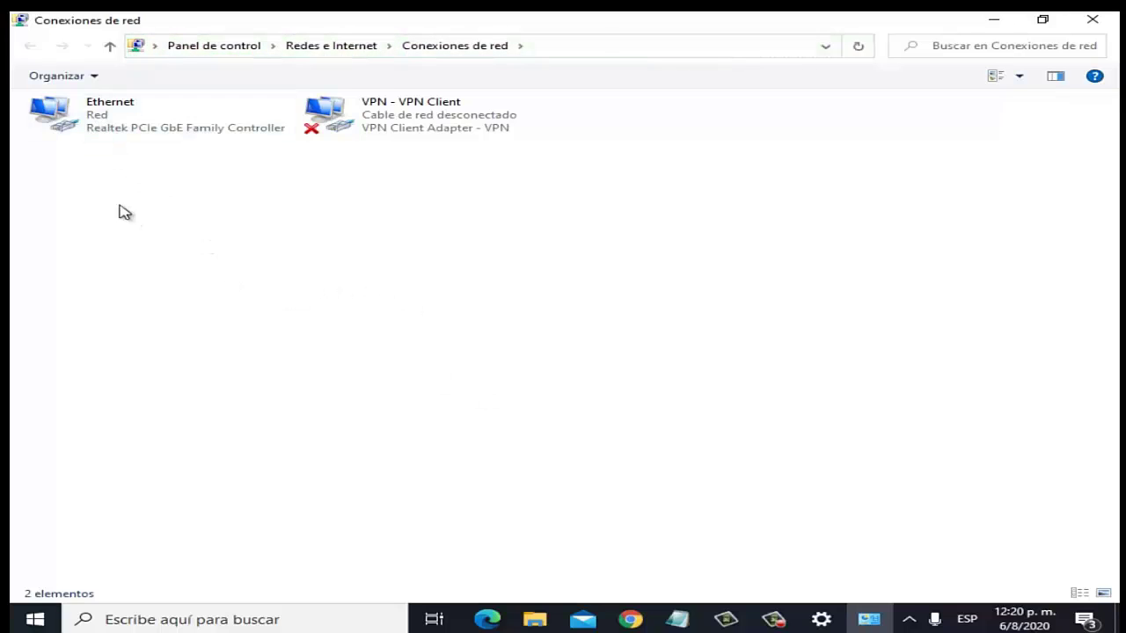
# Open the Ethernet connection's properties, view the network adapter's device configuration, and cancel without changing anything
pyautogui.rightClick(68, 118)
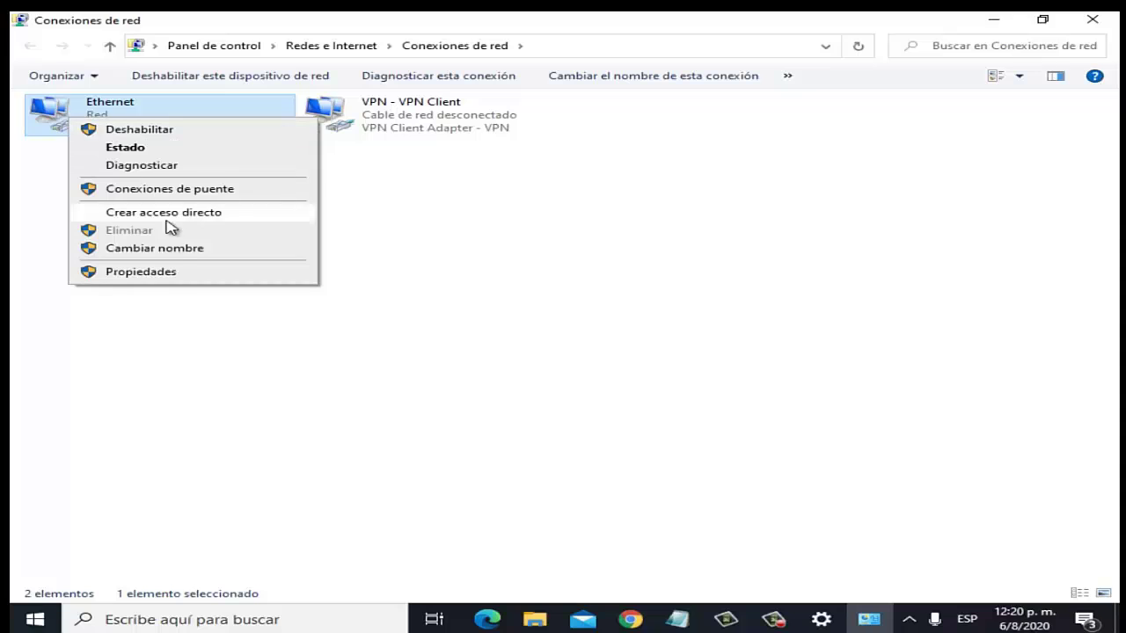
pyautogui.click(172, 274)
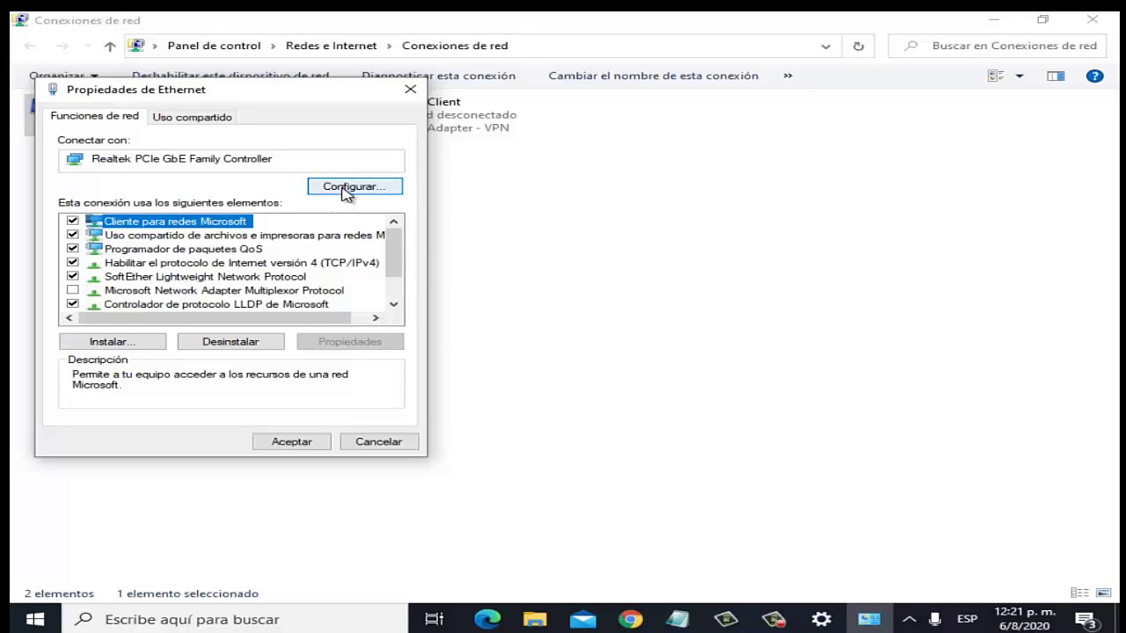
pyautogui.click(343, 188)
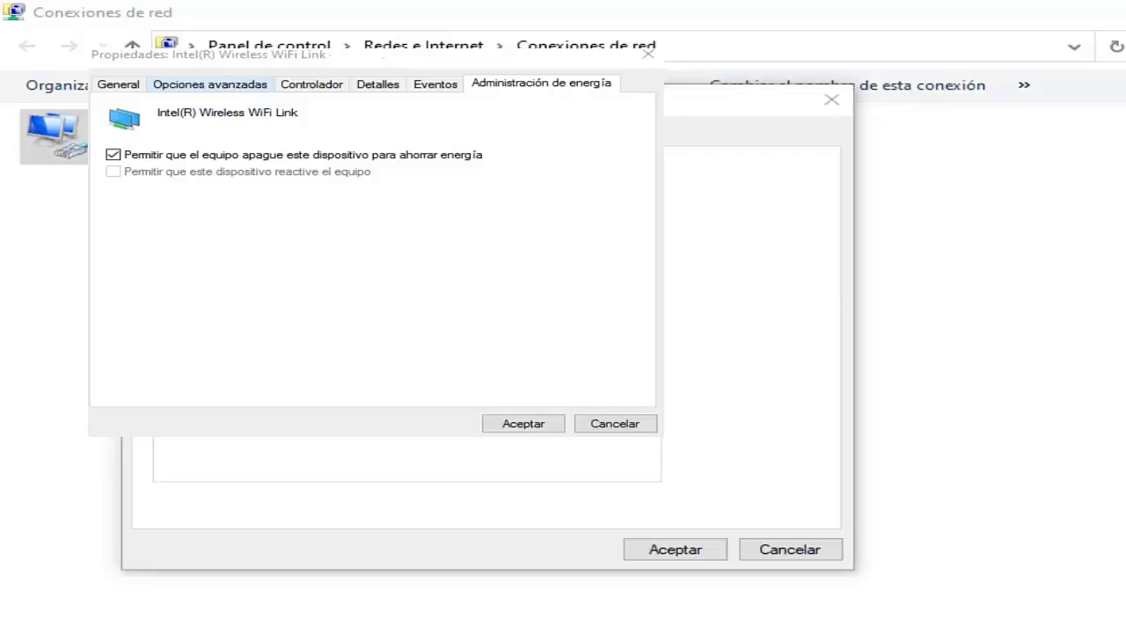
pyautogui.click(834, 552)
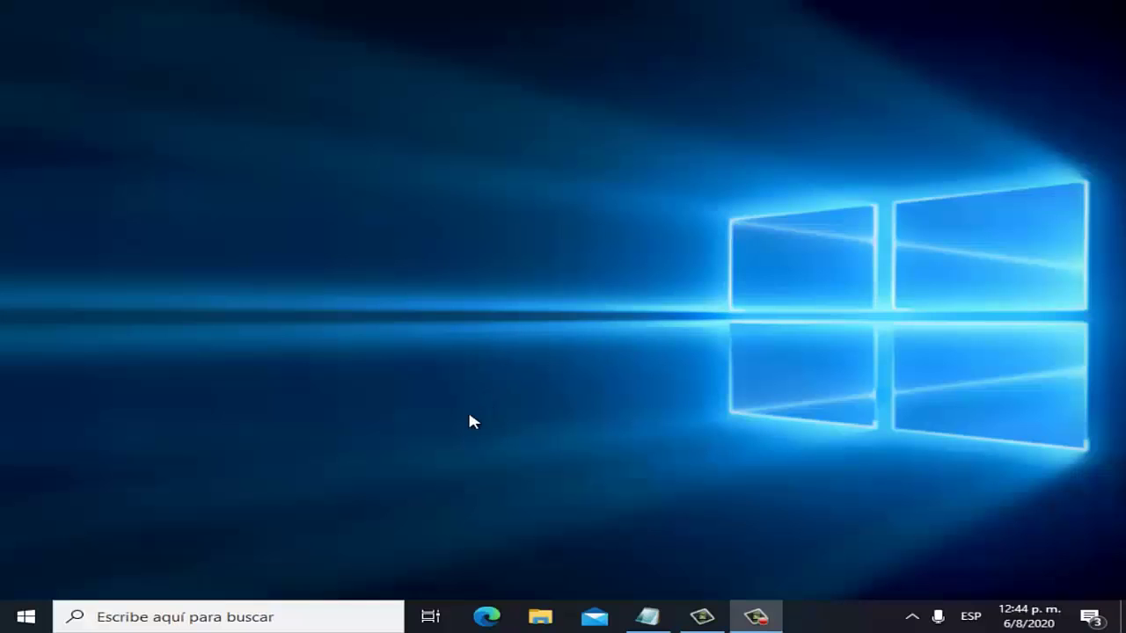
# Open the Control Panel again and bring up Opciones de energía by searching for "opciones de energia"
pyautogui.click(220, 620)
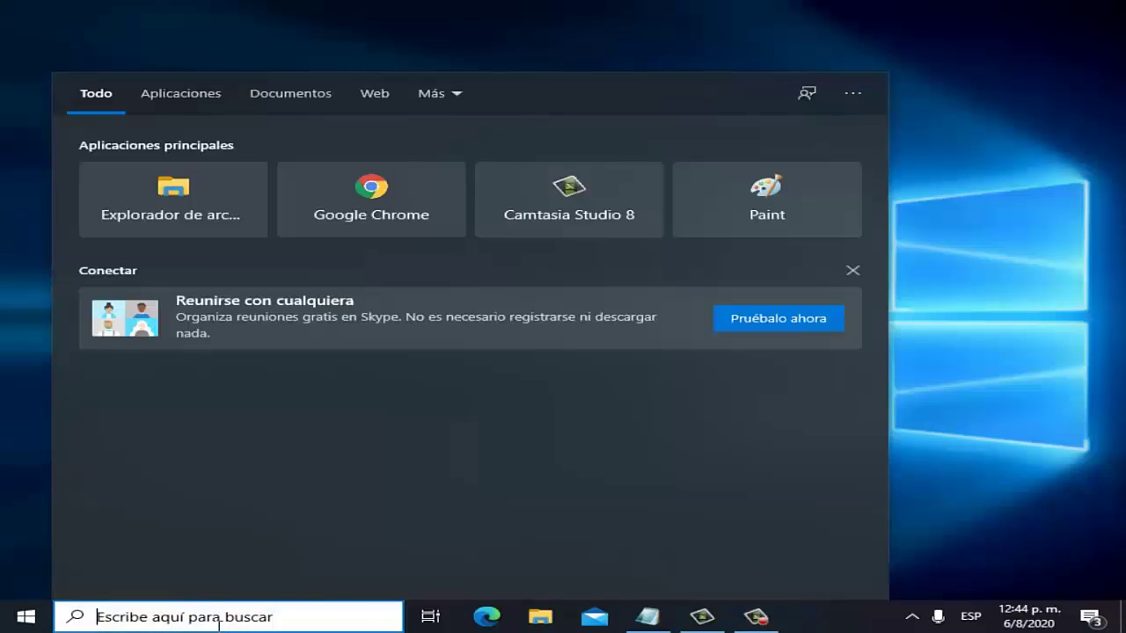
pyautogui.write('panel')
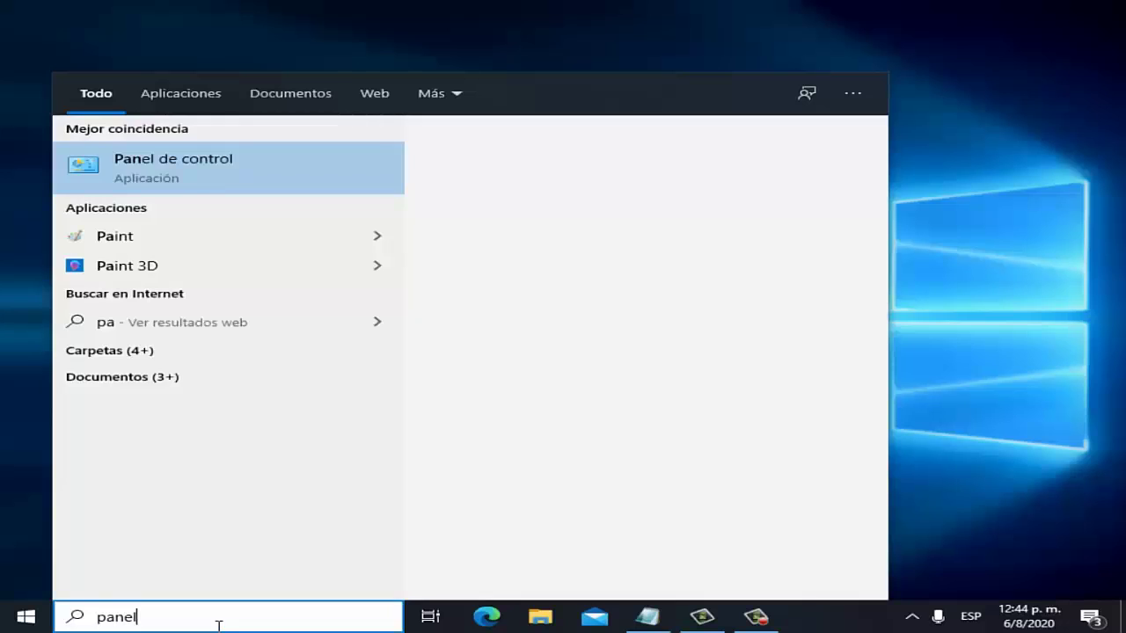
pyautogui.click(148, 168)
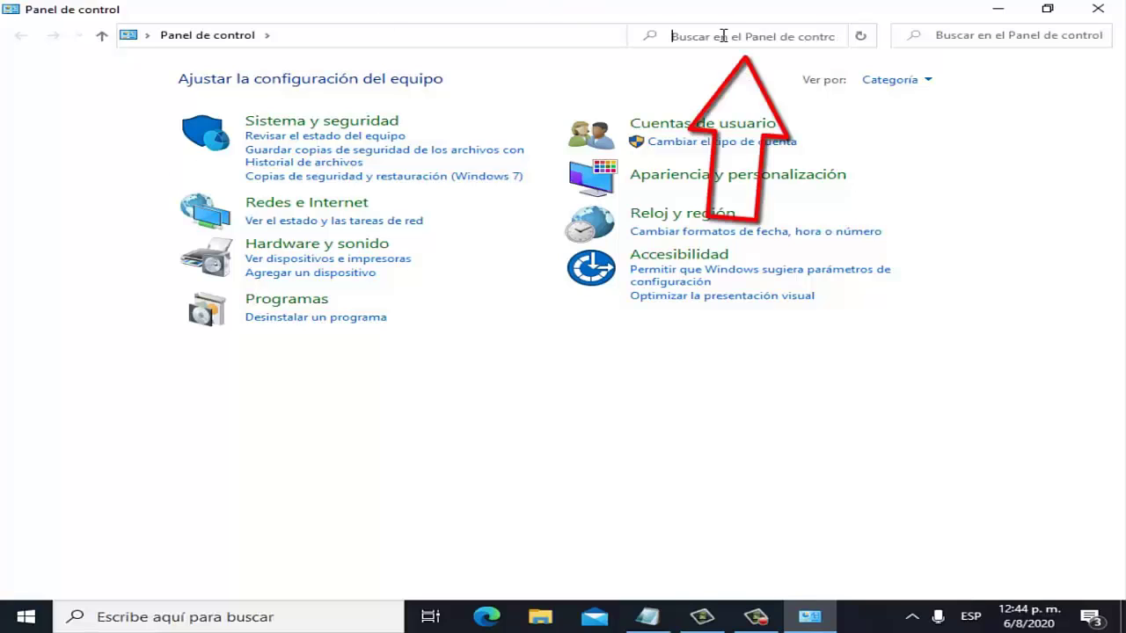
pyautogui.write('opciones f')
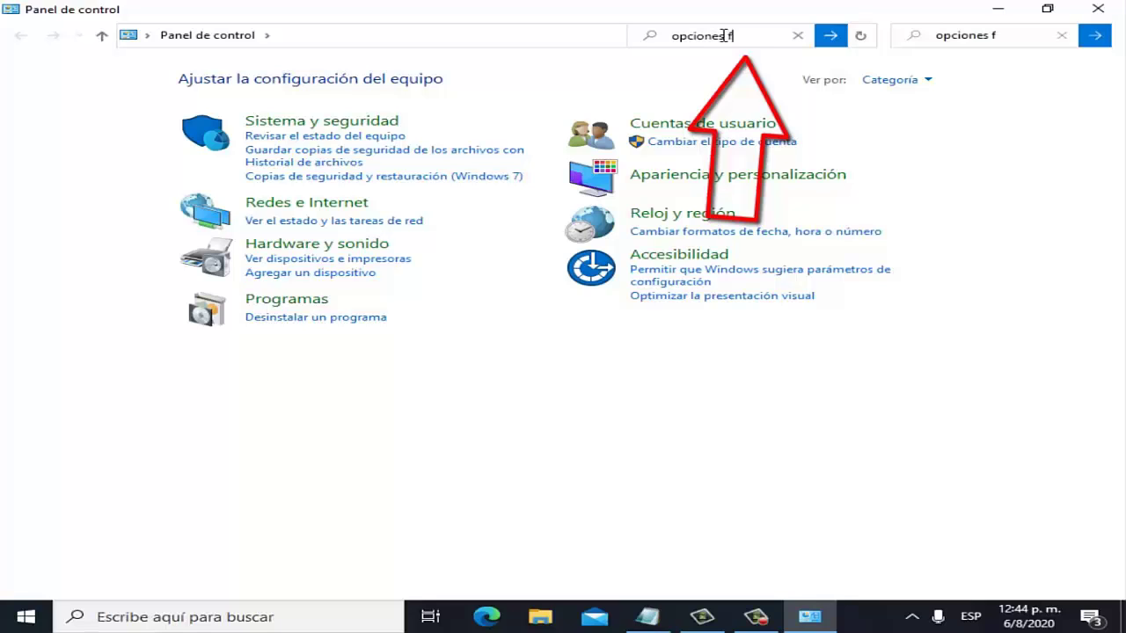
pyautogui.press('BackSpace')
pyautogui.write('de ene')
pyautogui.write('rgía')
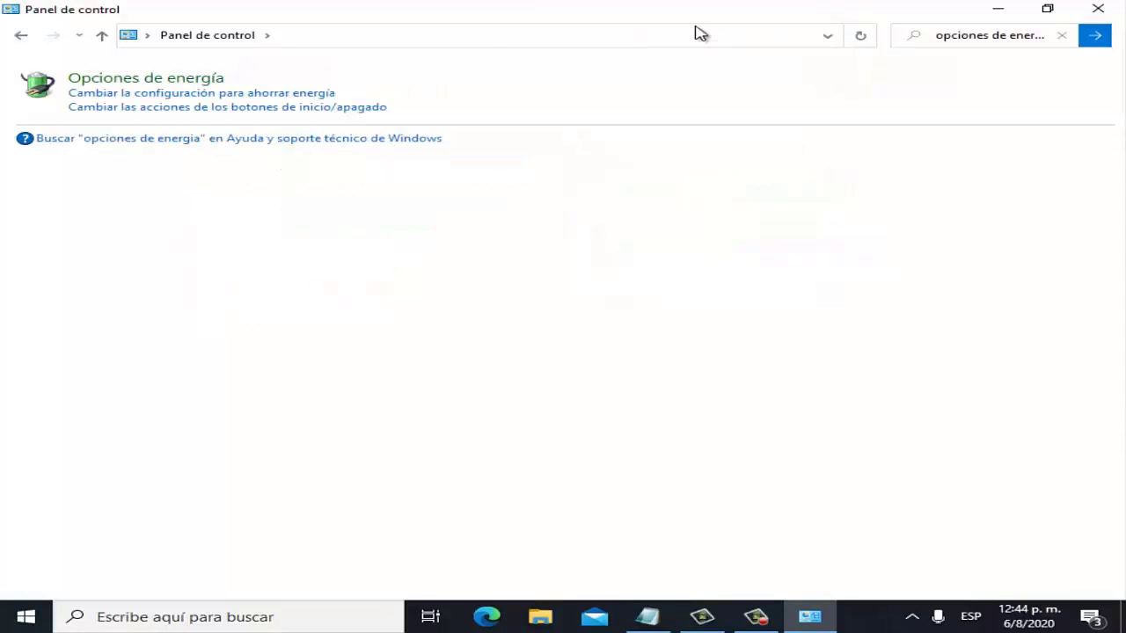
pyautogui.click(174, 82)
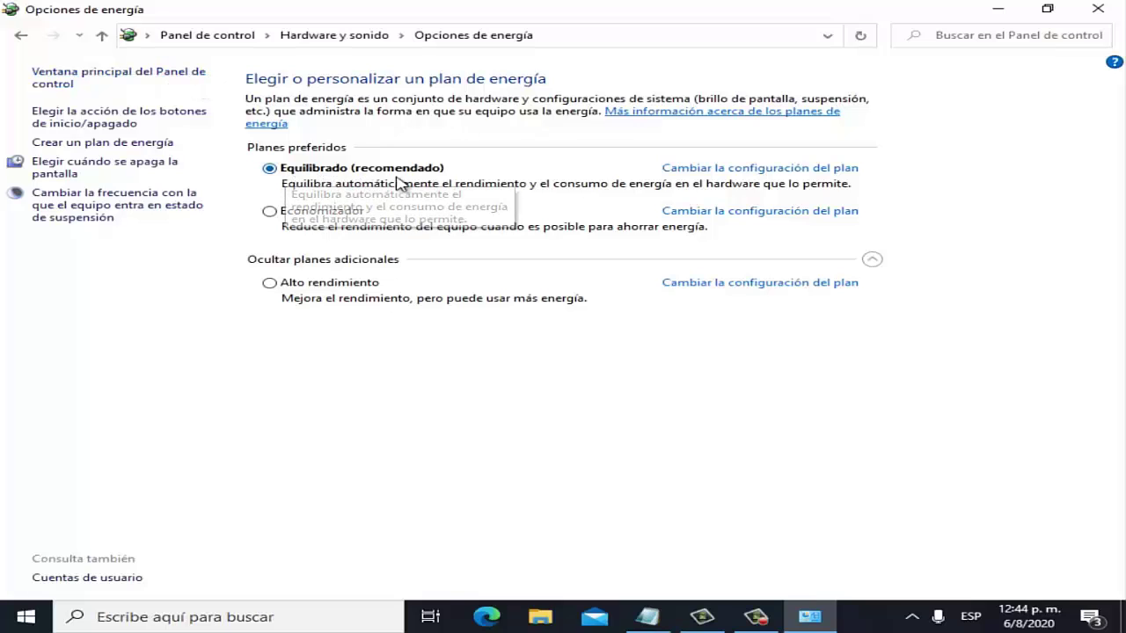
# Set the Equilibrado plan's PCI Express link state power management to Desactivar, cancel the advanced settings dialog and close the power options window
pyautogui.click(738, 168)
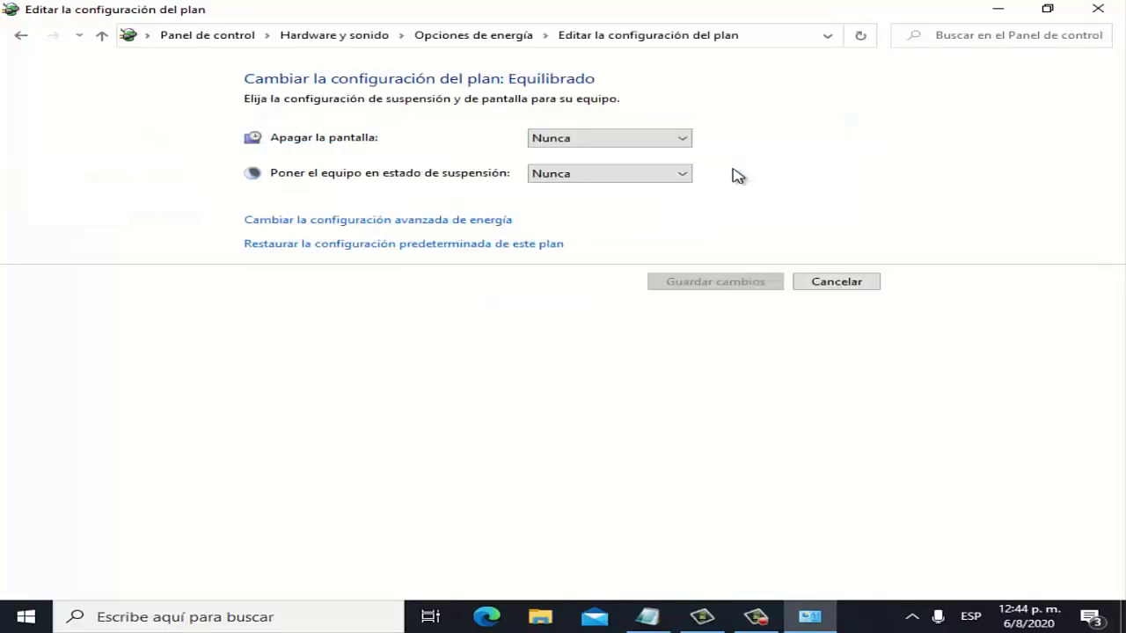
pyautogui.click(367, 220)
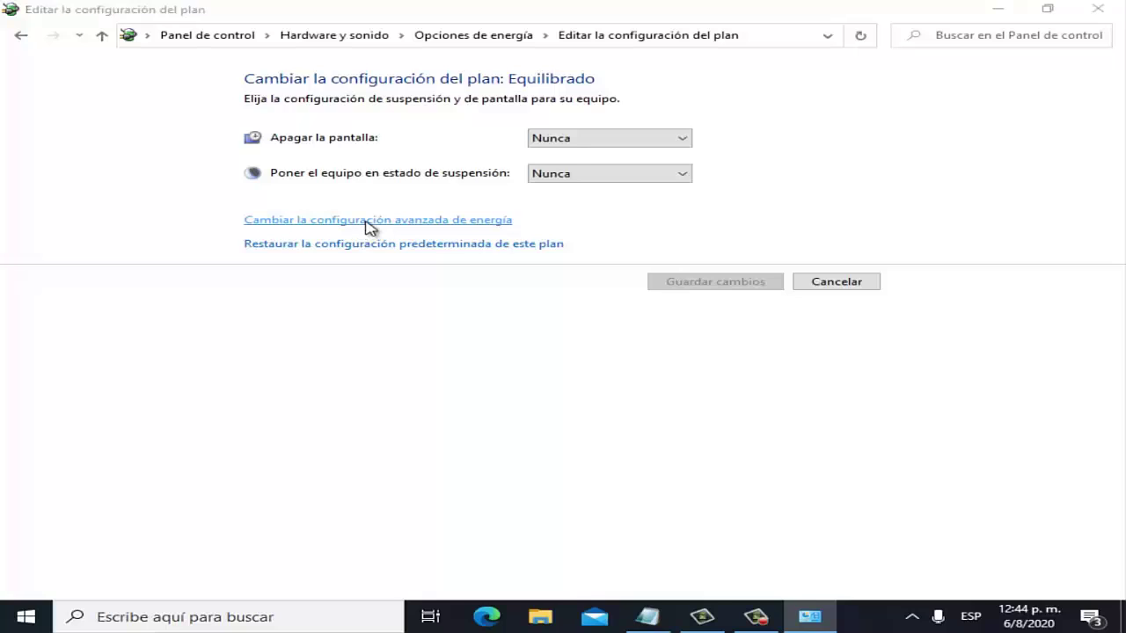
pyautogui.scroll(-1, 363, 325)
pyautogui.scroll(-1, 363, 327)
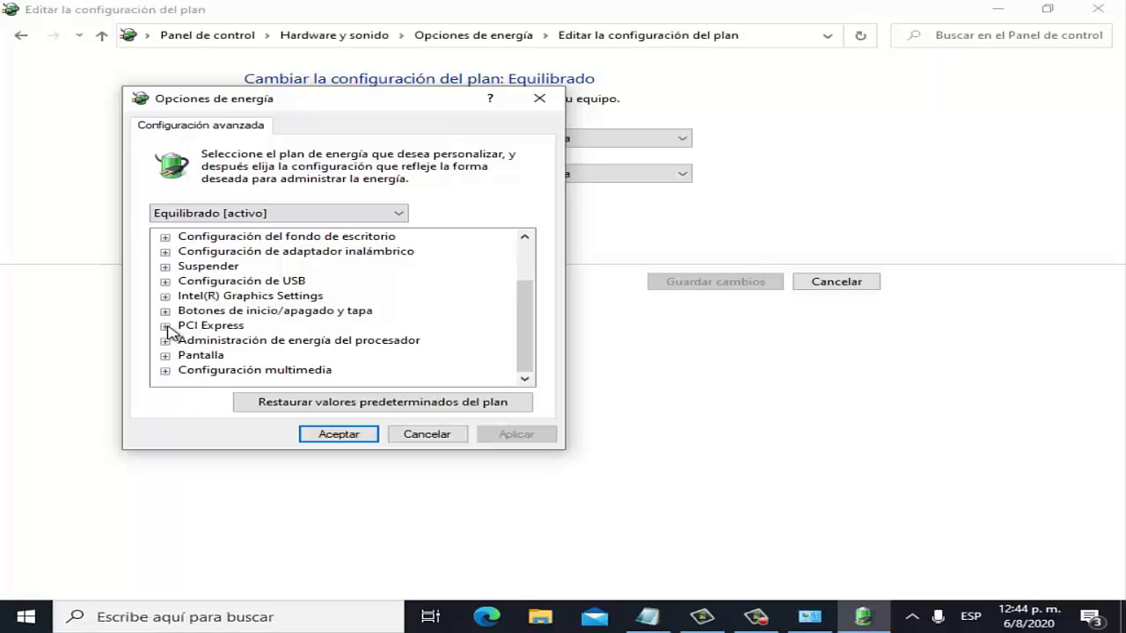
pyautogui.click(166, 326)
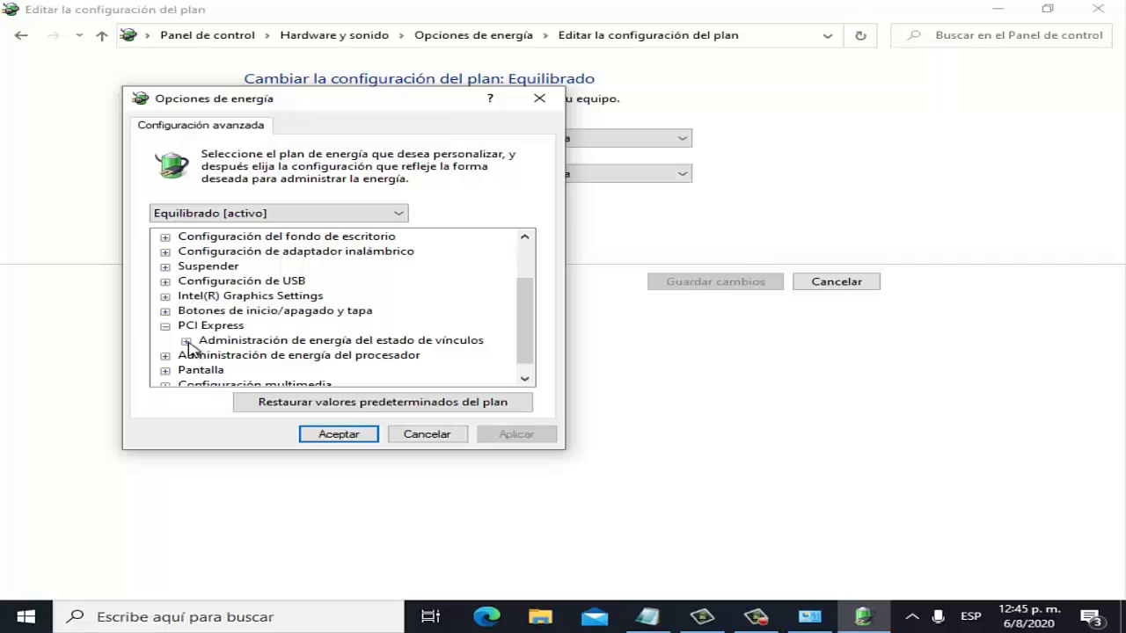
pyautogui.click(186, 342)
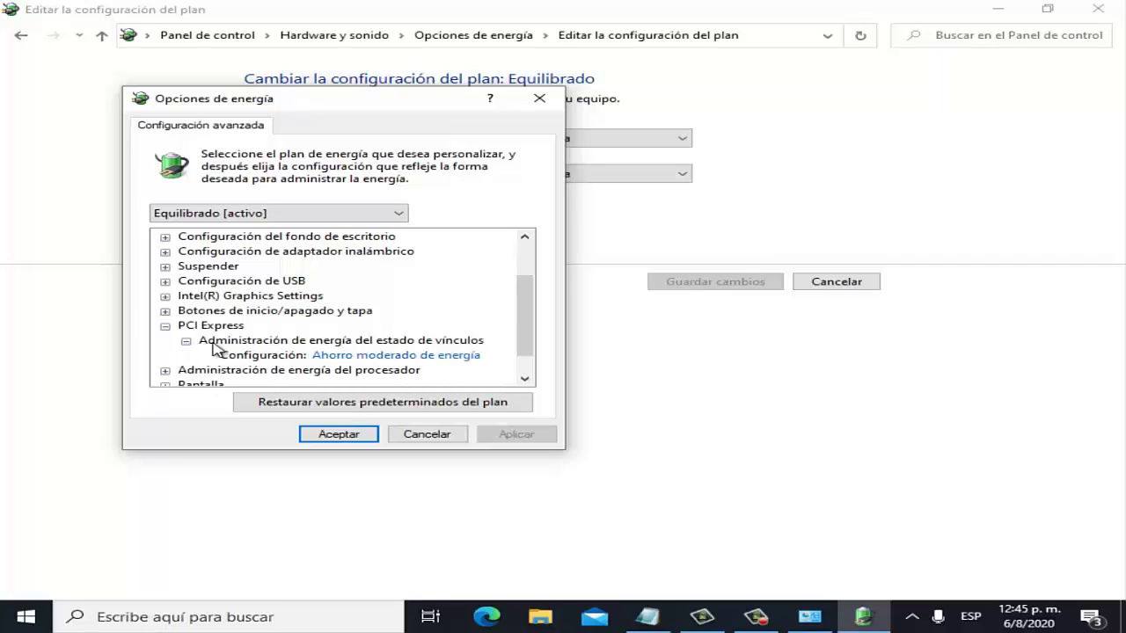
pyautogui.click(361, 356)
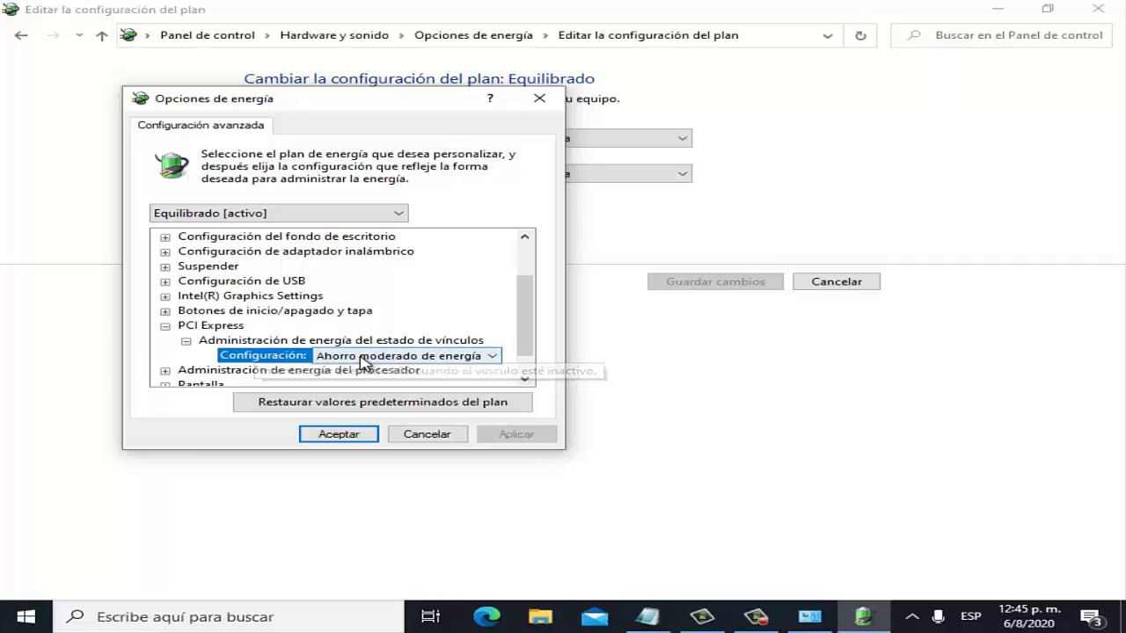
pyautogui.click(485, 356)
pyautogui.click(398, 370)
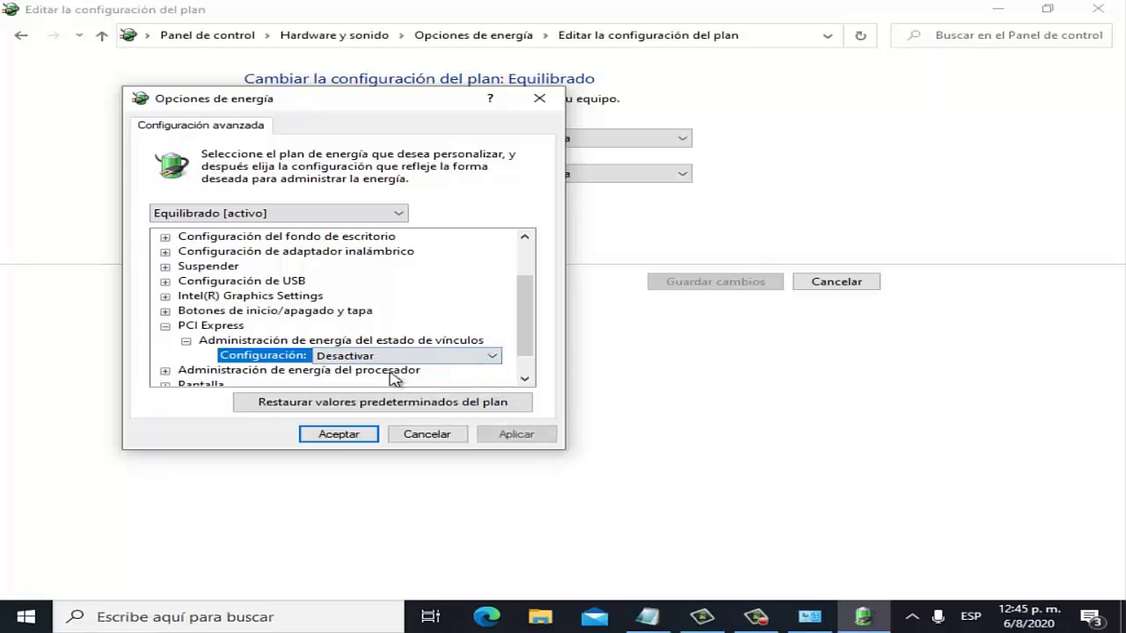
pyautogui.click(431, 434)
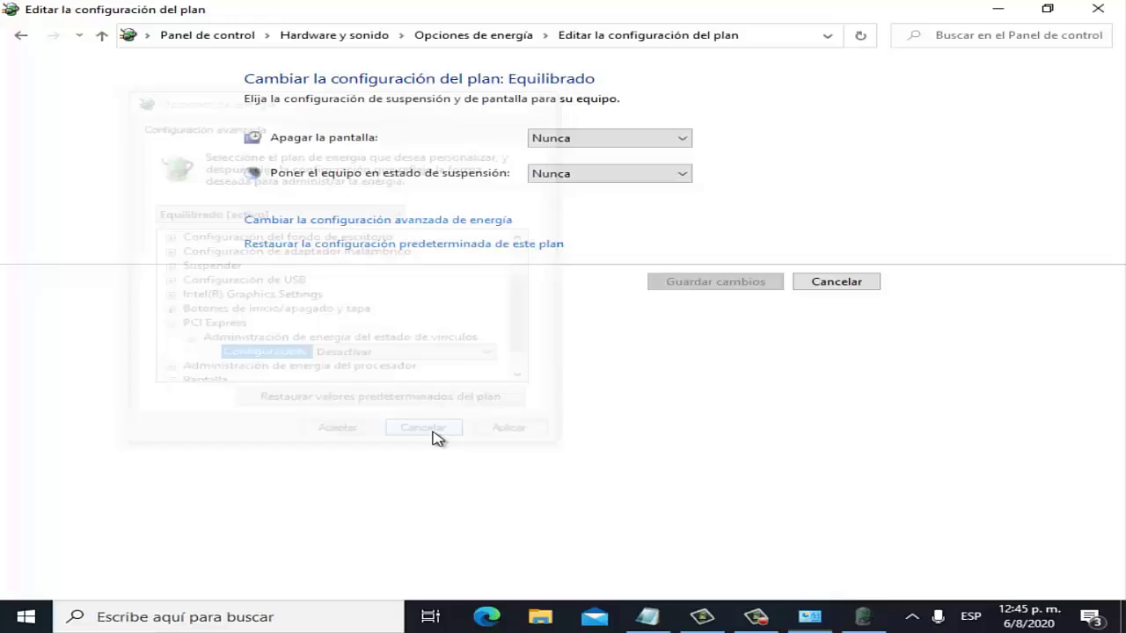
pyautogui.click(1118, 7)
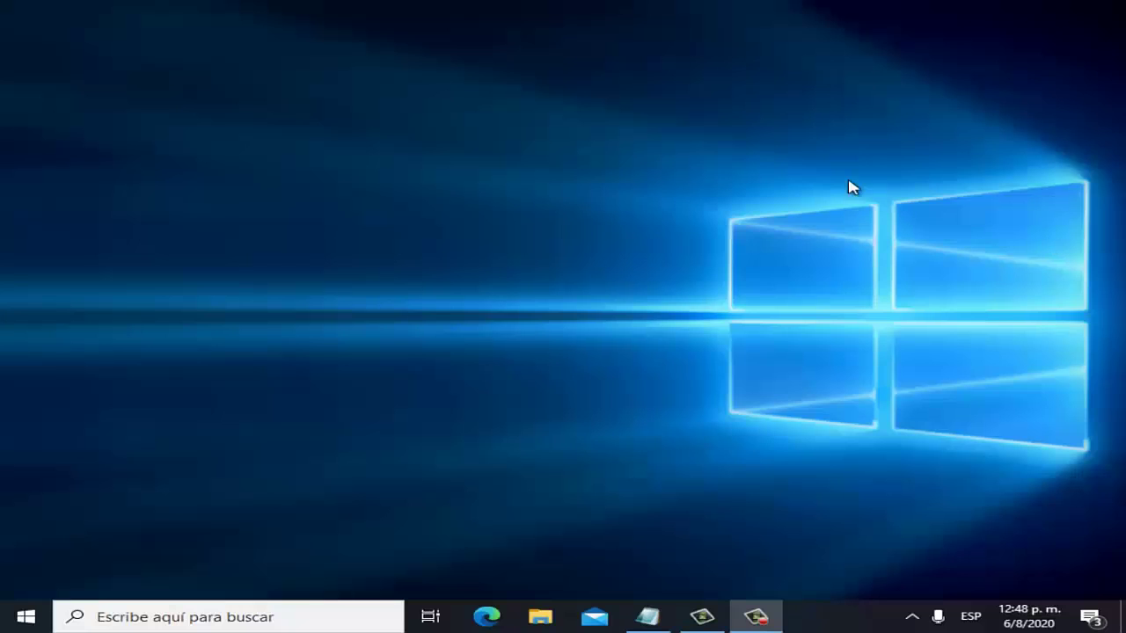
# Open the Administrador de dispositivos by searching for "administrador de dispositivos"
pyautogui.click(260, 616)
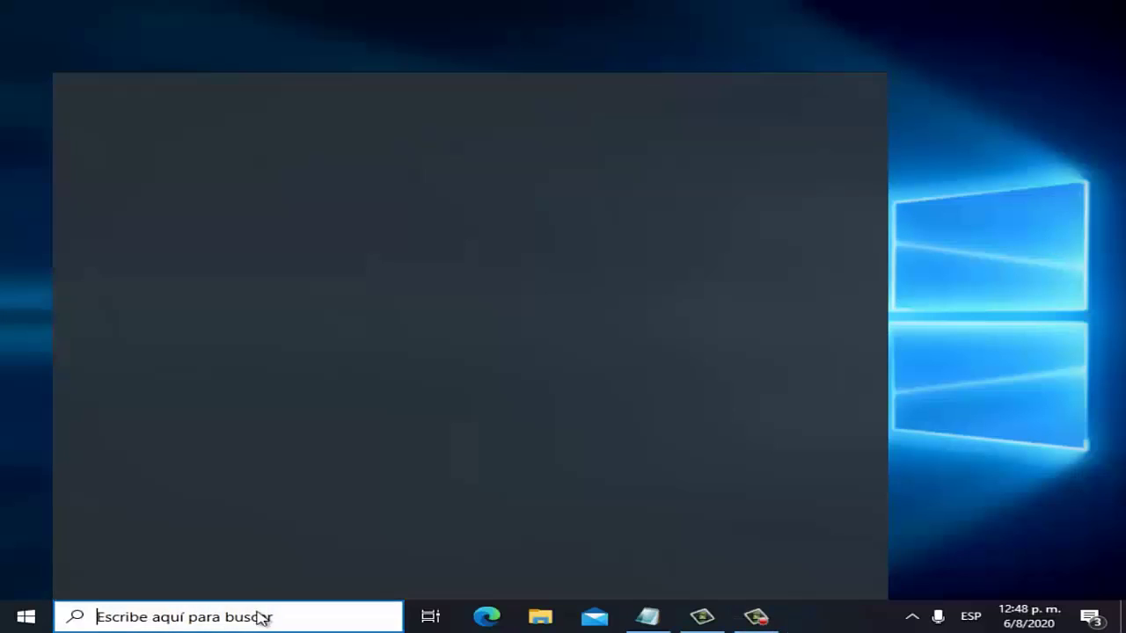
pyautogui.write('admin')
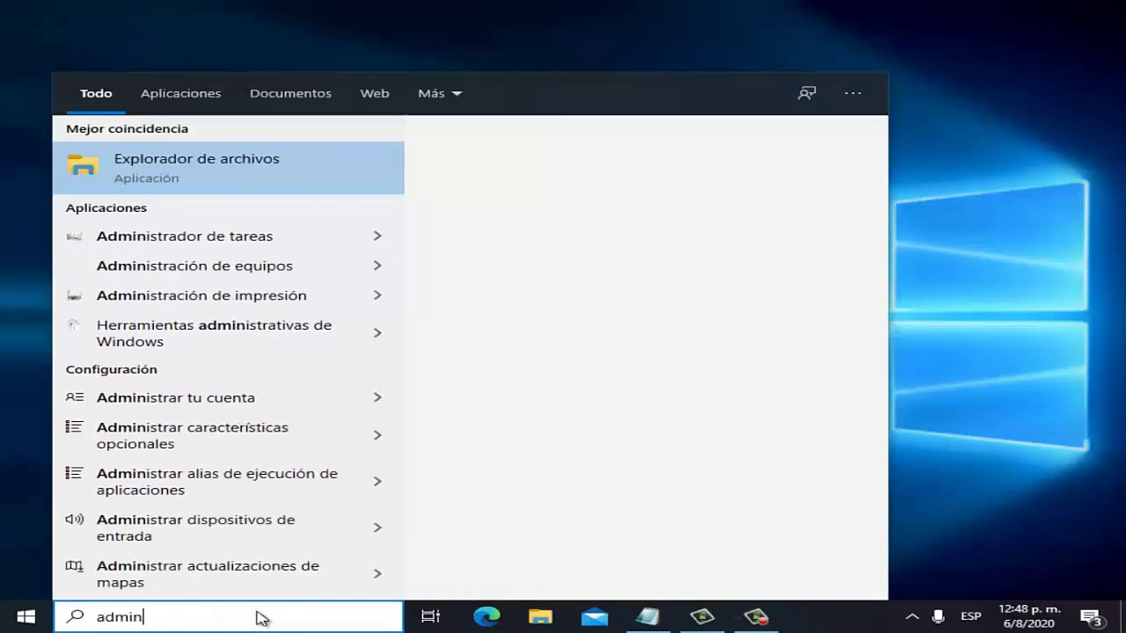
pyautogui.write('istrador')
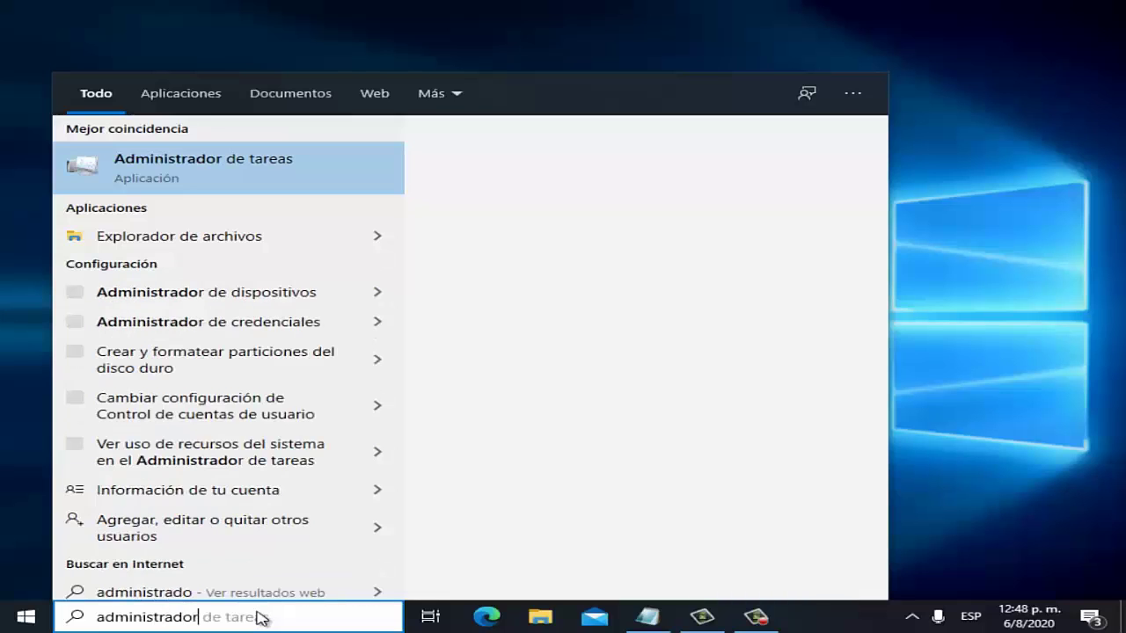
pyautogui.write(' de dispos')
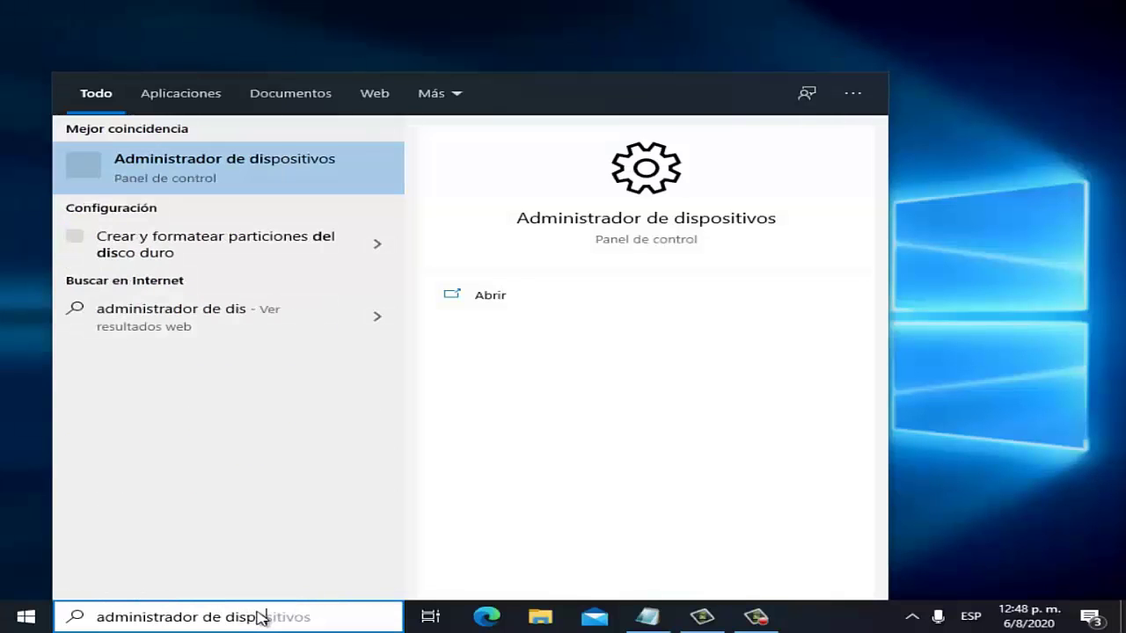
pyautogui.write('itivos')
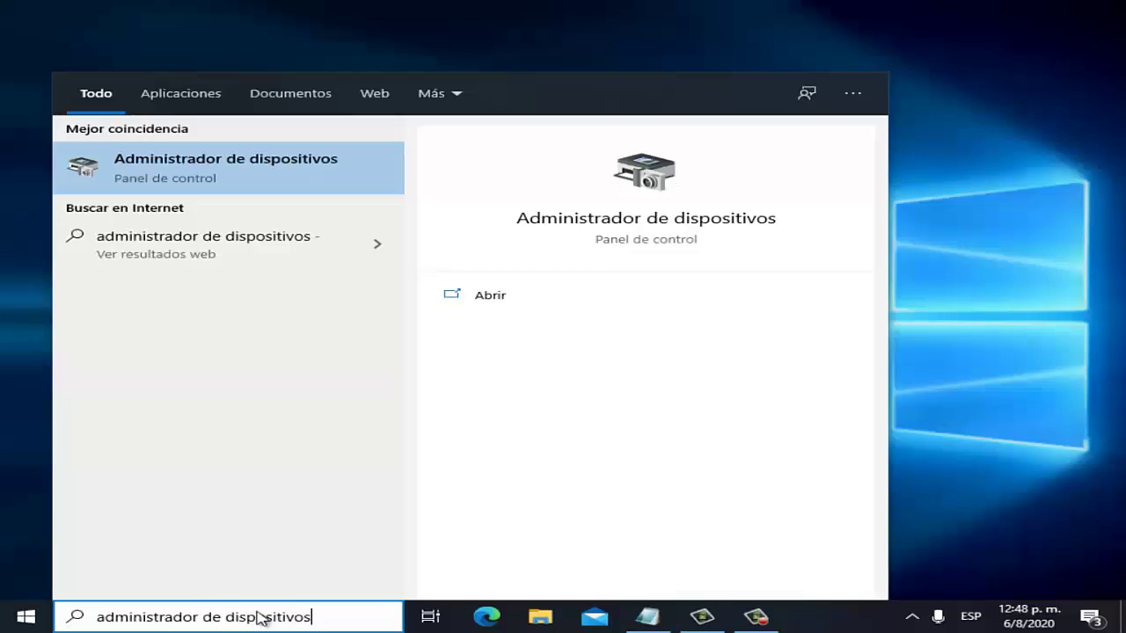
pyautogui.click(236, 172)
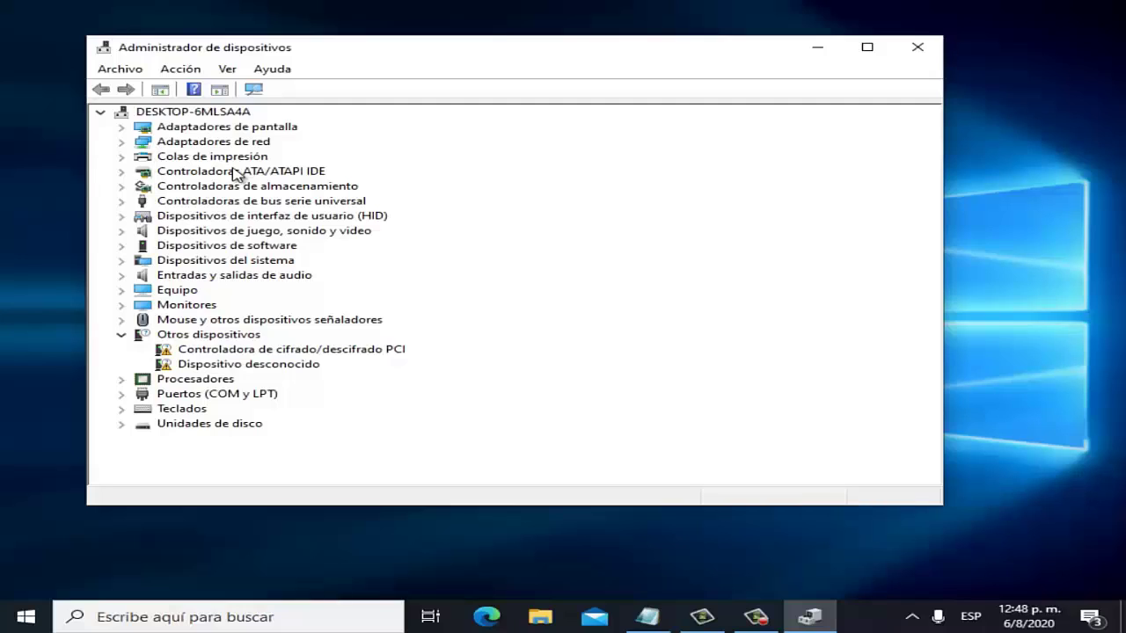
# Expand Adaptadores de red, view the actions available for the Realtek PCIe GbE Family Controller, and dismiss them without choosing any
pyautogui.click(123, 142)
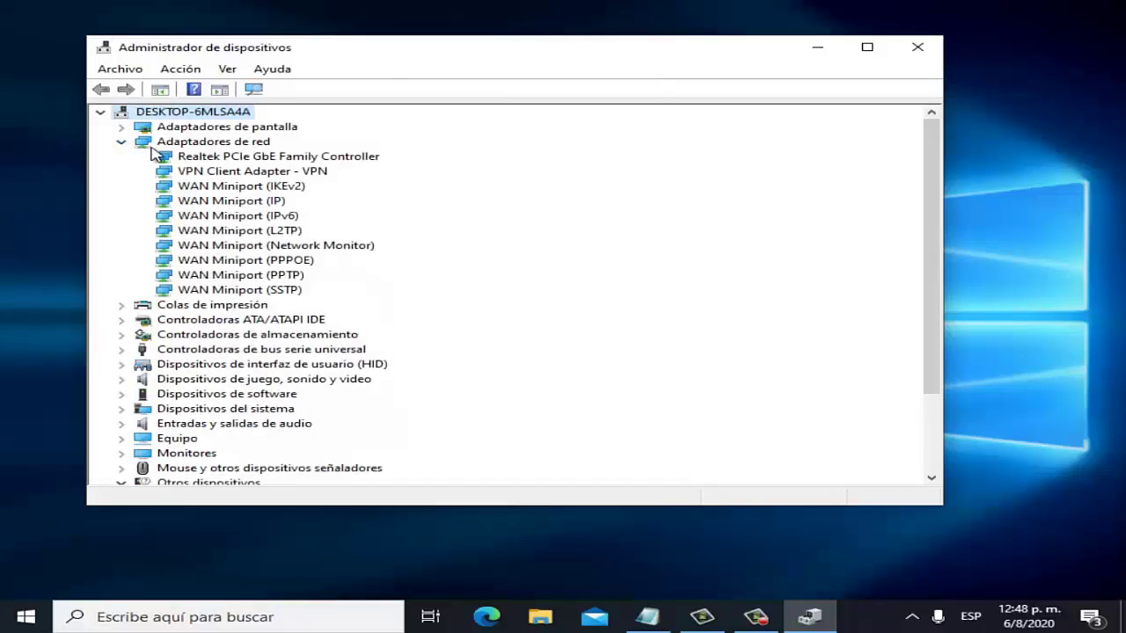
pyautogui.click(283, 162)
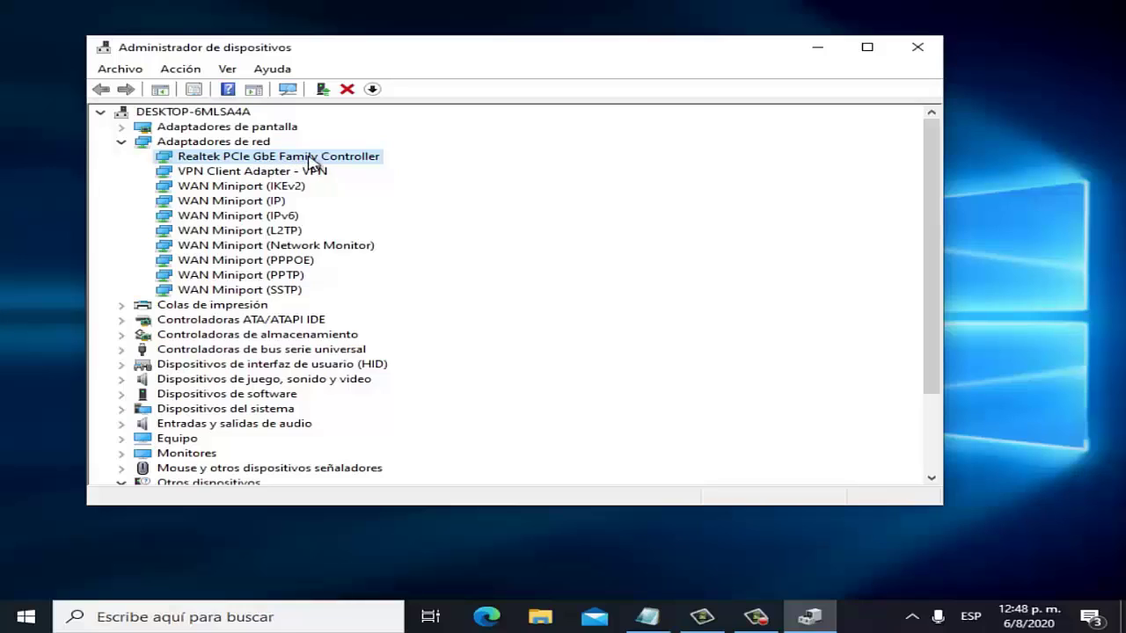
pyautogui.rightClick(260, 161)
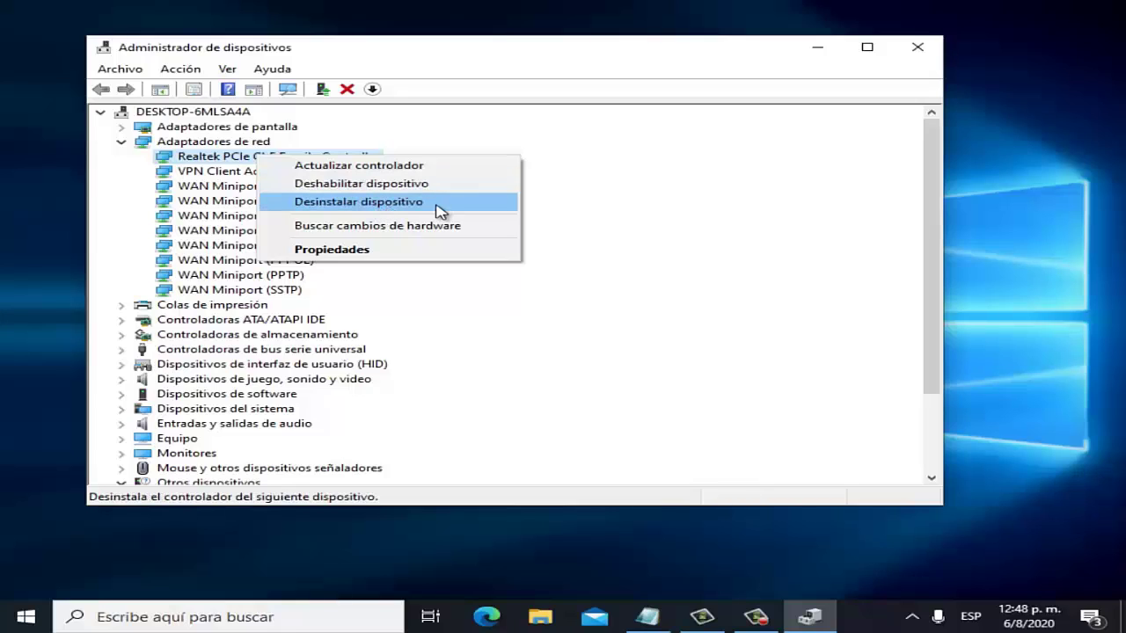
pyautogui.click(655, 191)
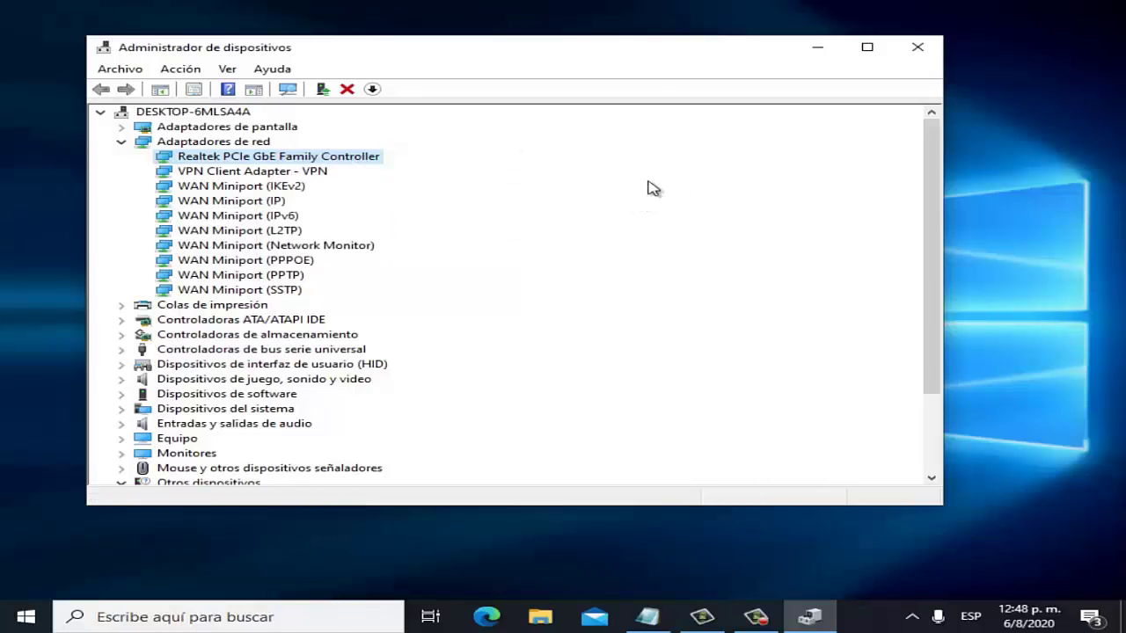
# Scan for hardware changes and close the Administrador de dispositivos
pyautogui.click(287, 89)
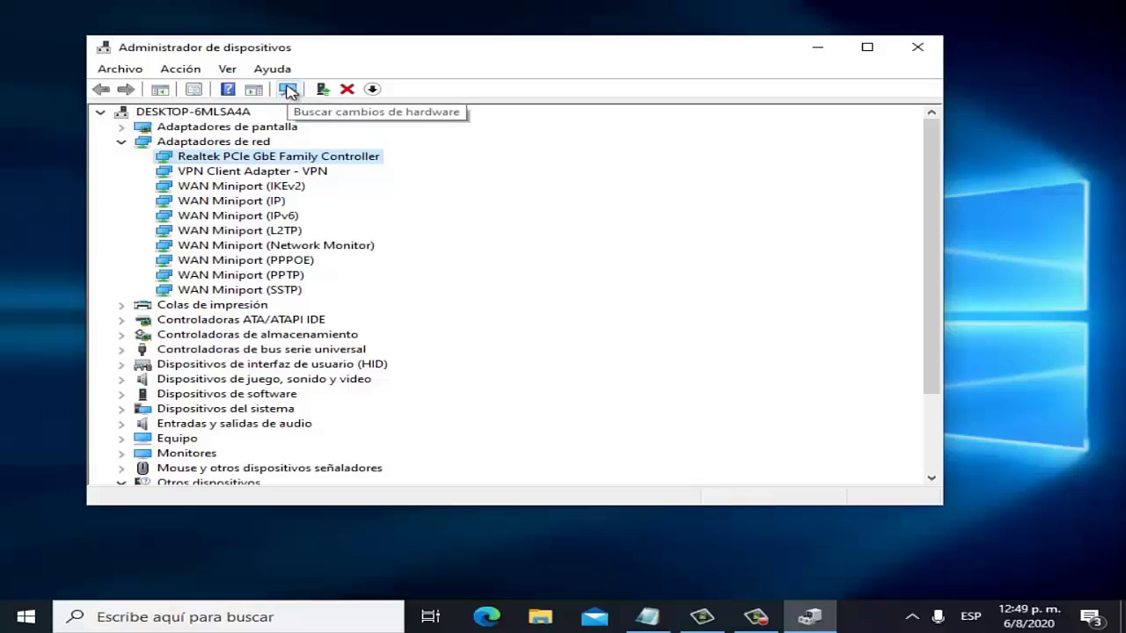
pyautogui.click(288, 90)
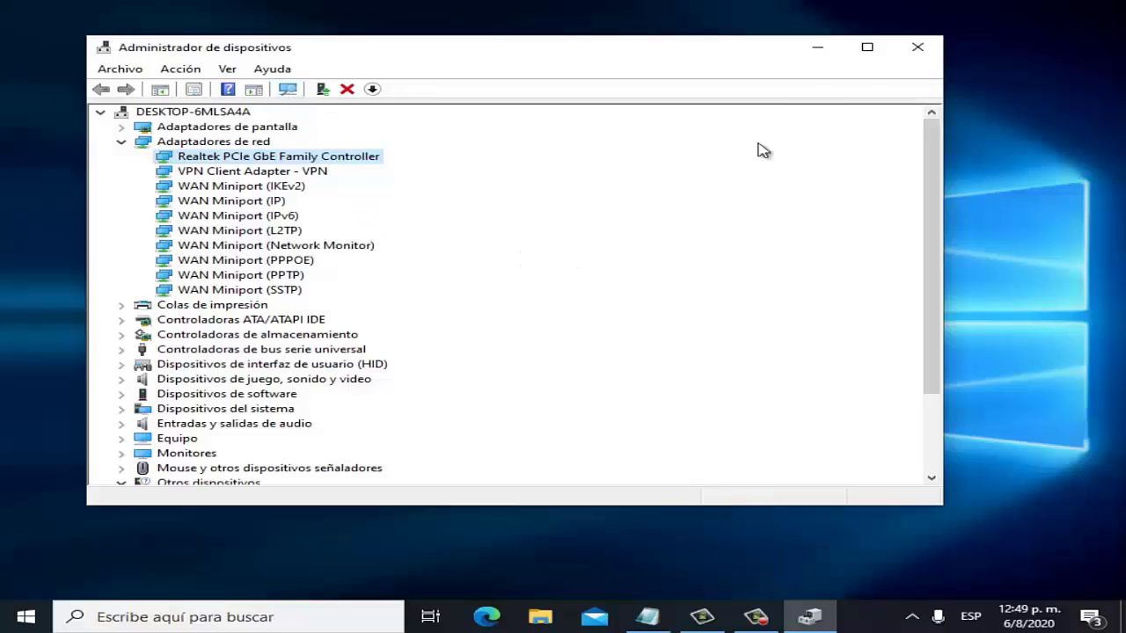
pyautogui.click(914, 58)
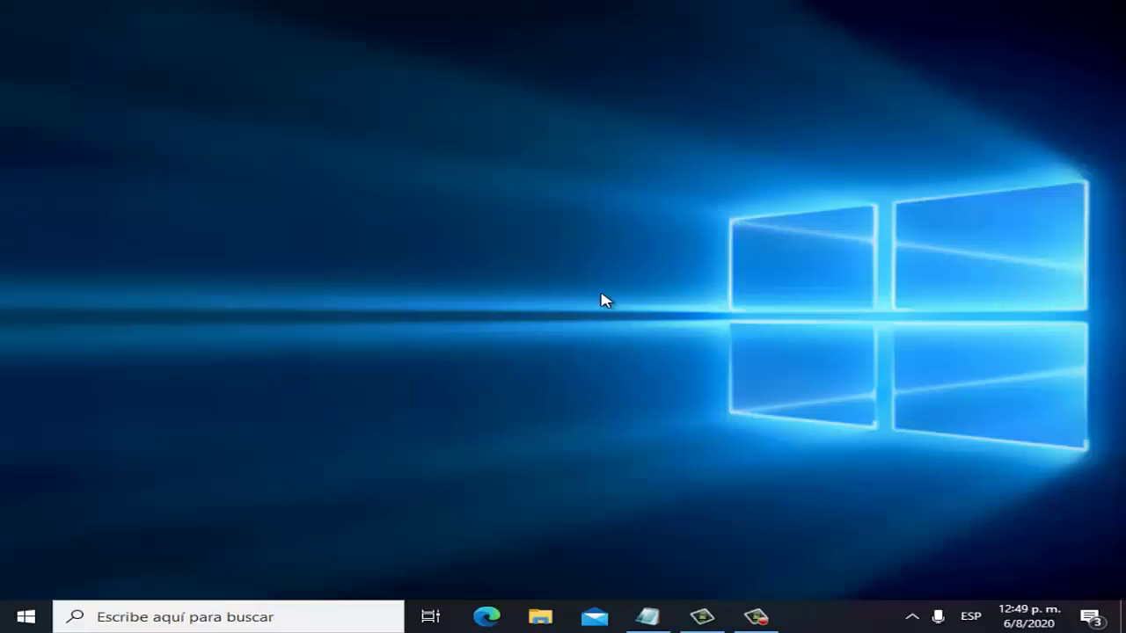
pyautogui.rightClick(372, 221)
pyautogui.click(415, 264)
pyautogui.rightClick(382, 231)
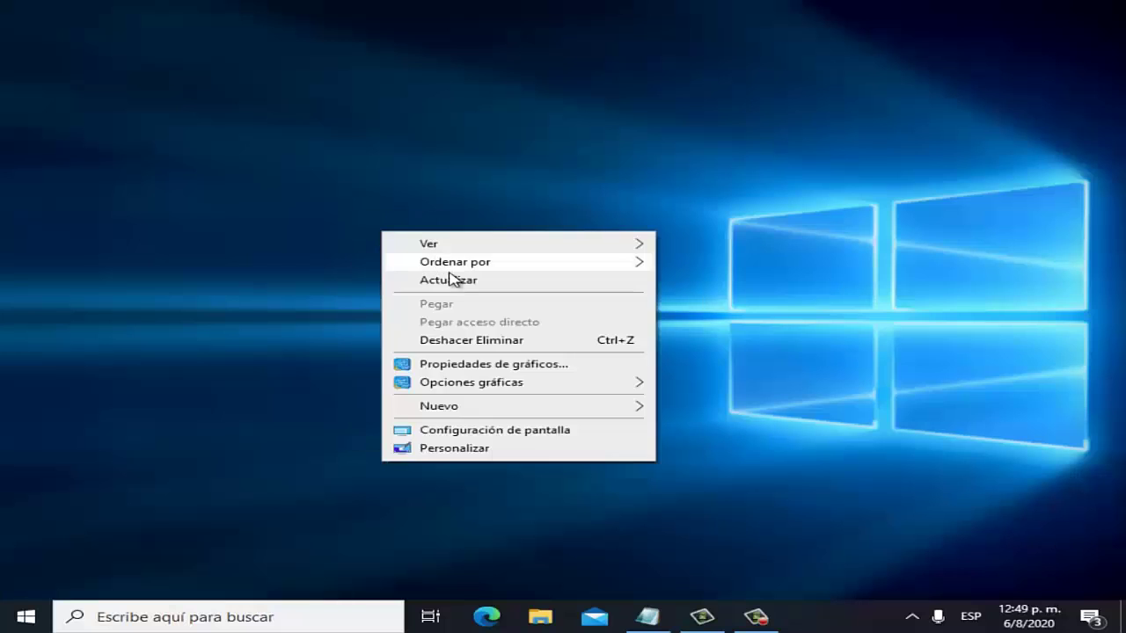
pyautogui.click(452, 279)
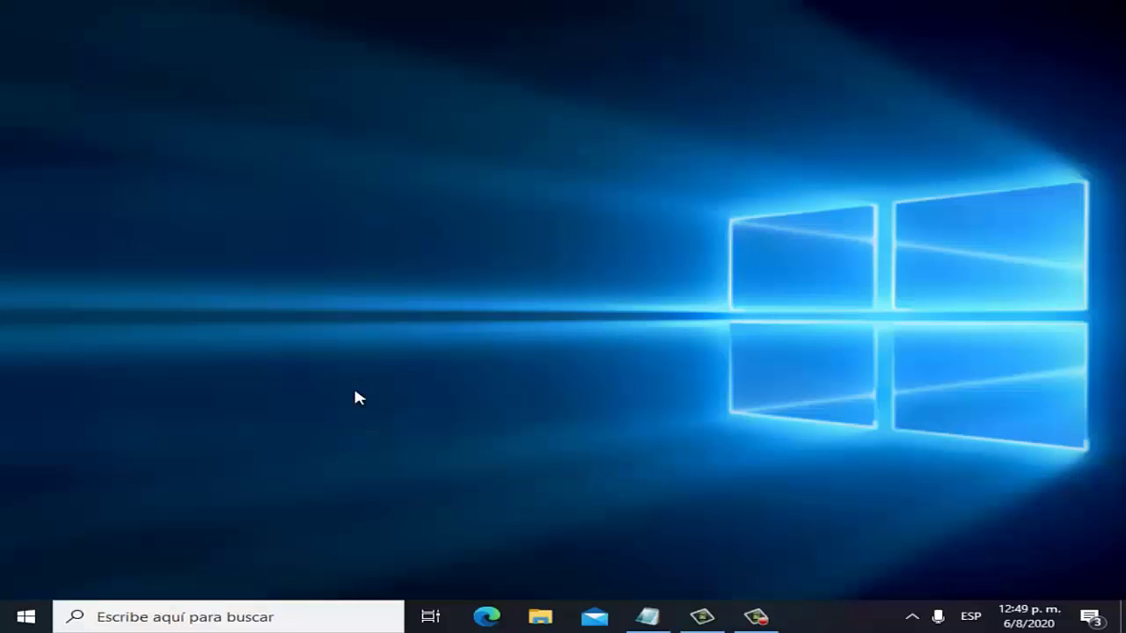
# Open the Windows Configuración app and search its settings for "solucionar problemas"
pyautogui.click(25, 618)
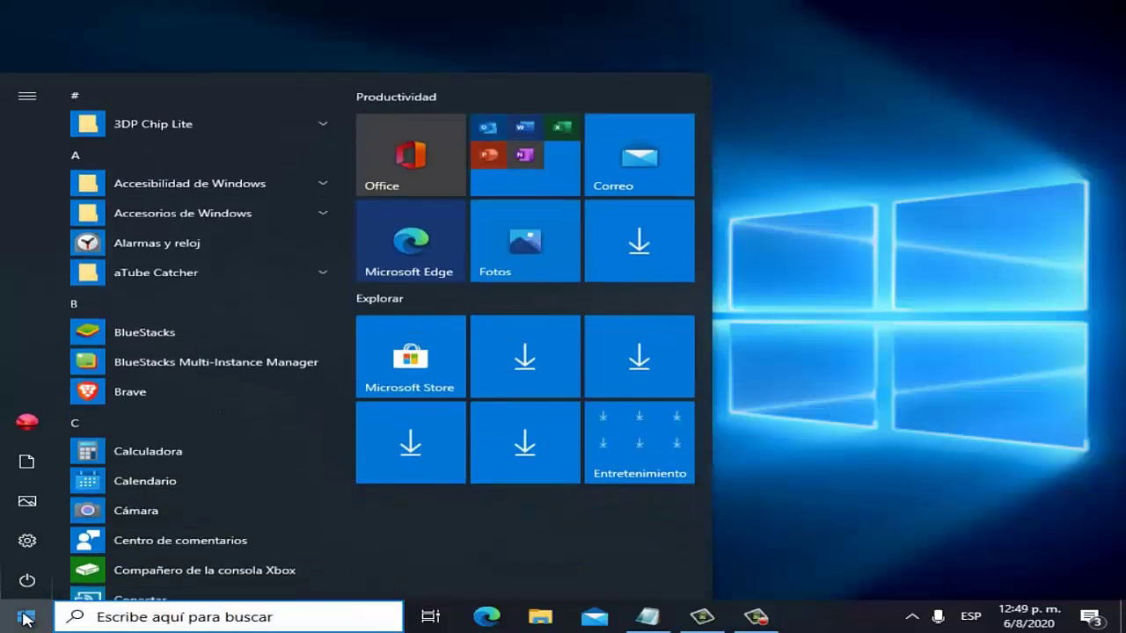
pyautogui.moveTo(22, 540)
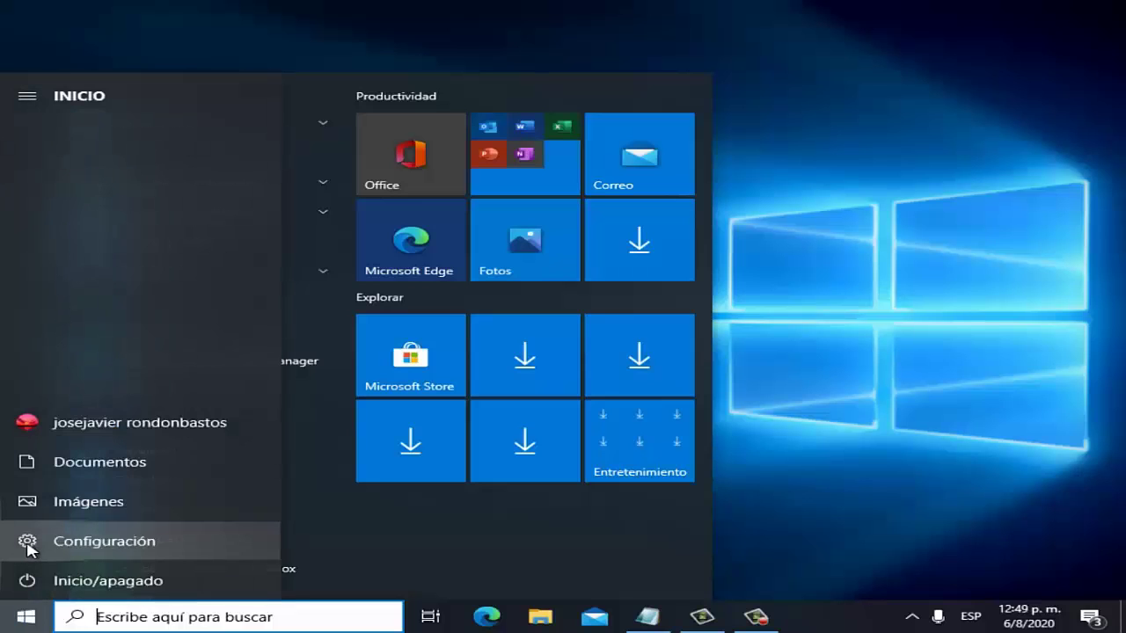
pyautogui.click(28, 543)
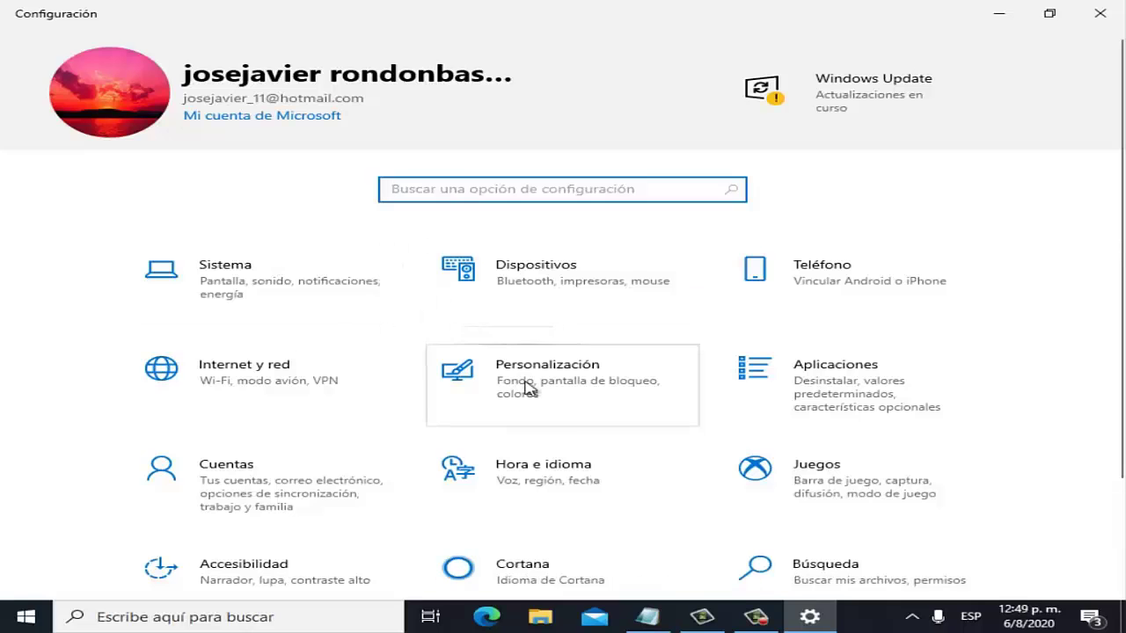
pyautogui.scroll(-2, 528, 391)
pyautogui.scroll(2, 616, 453)
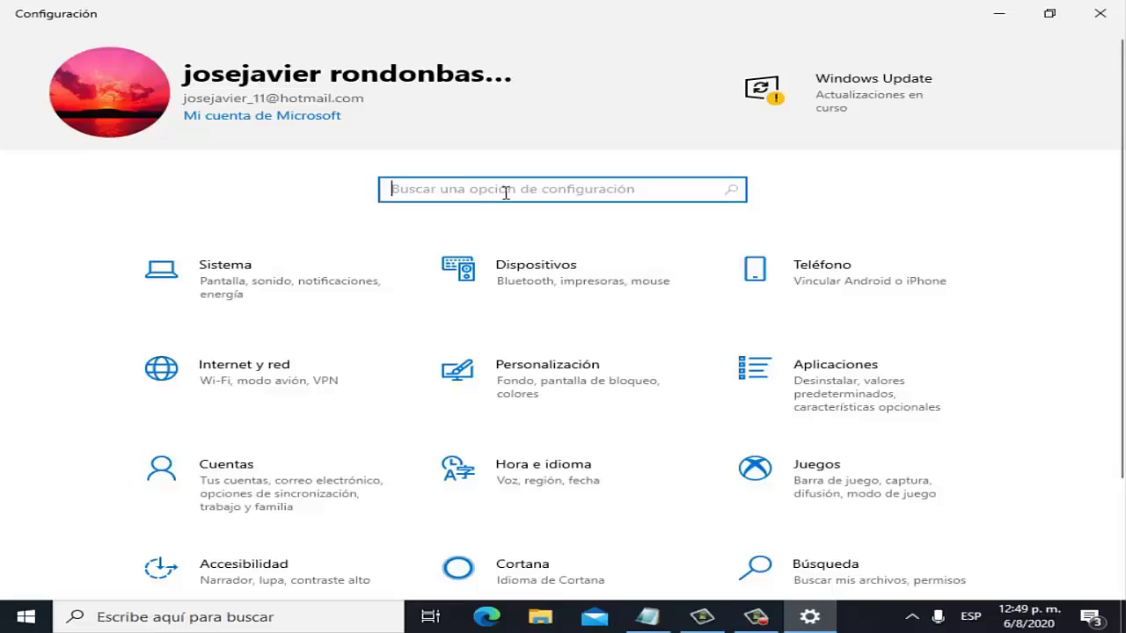
pyautogui.write('soluc')
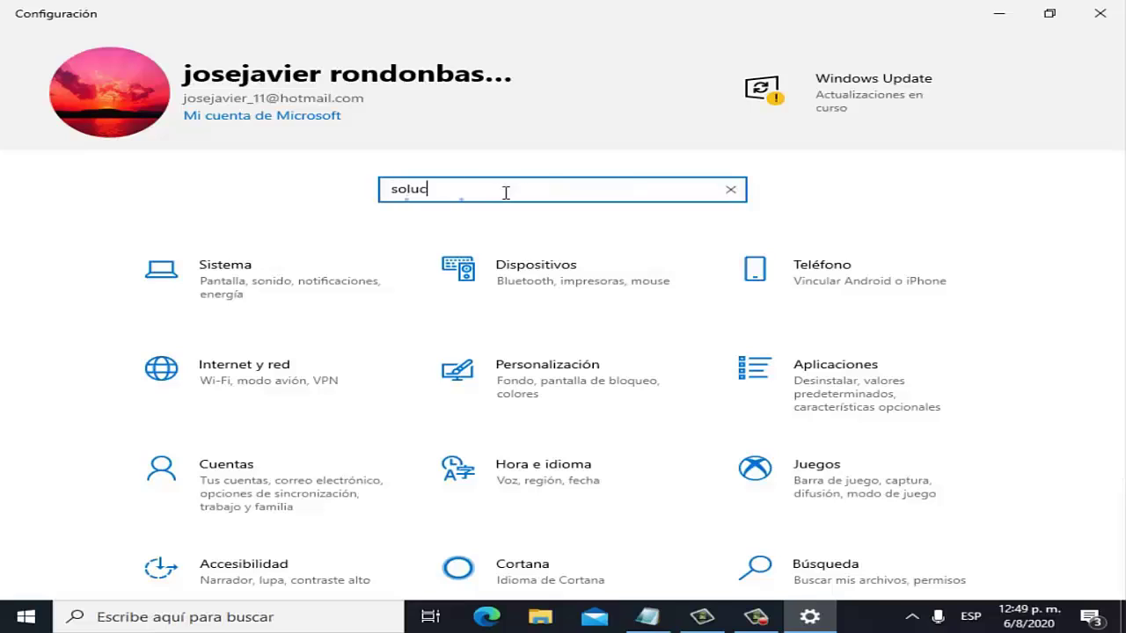
pyautogui.write('ion')
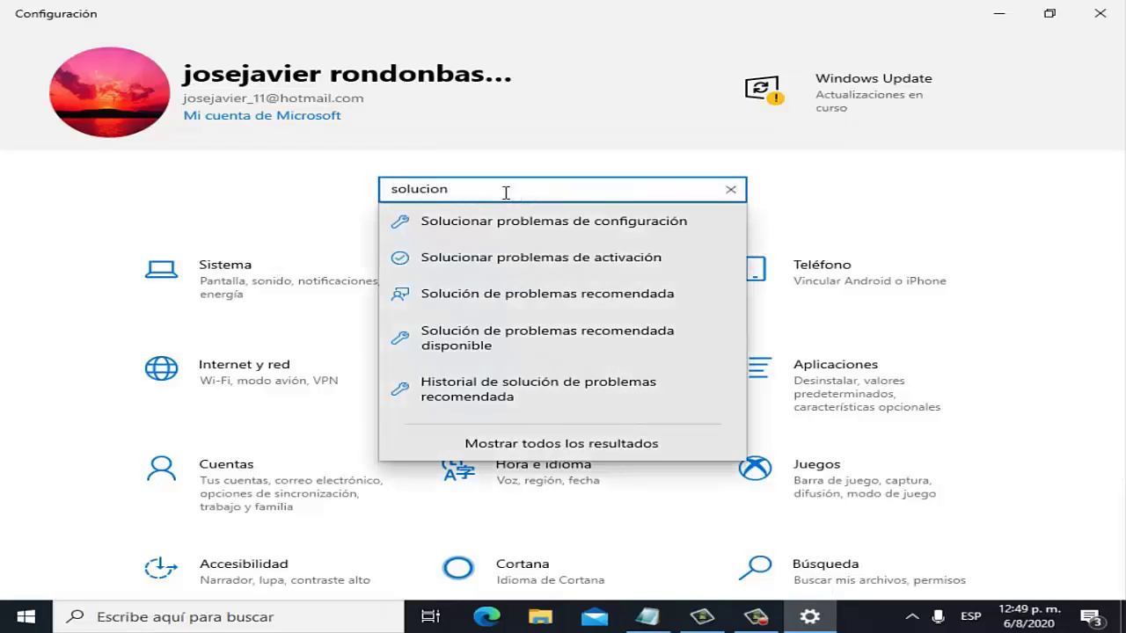
pyautogui.write('ar proble')
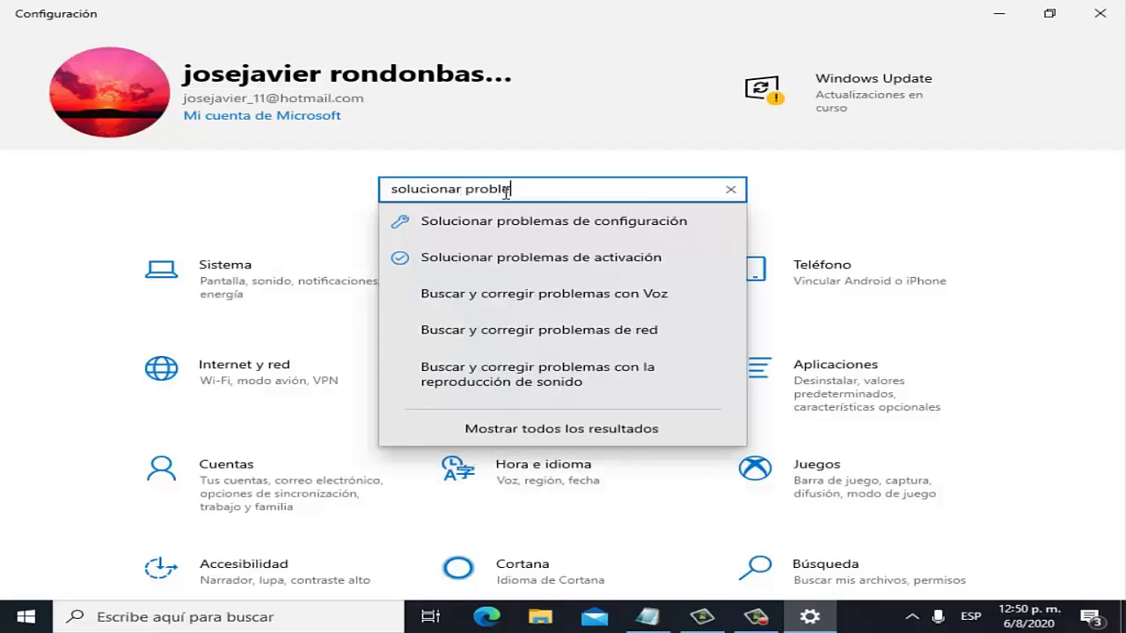
pyautogui.write('mas')
pyautogui.press('Return')
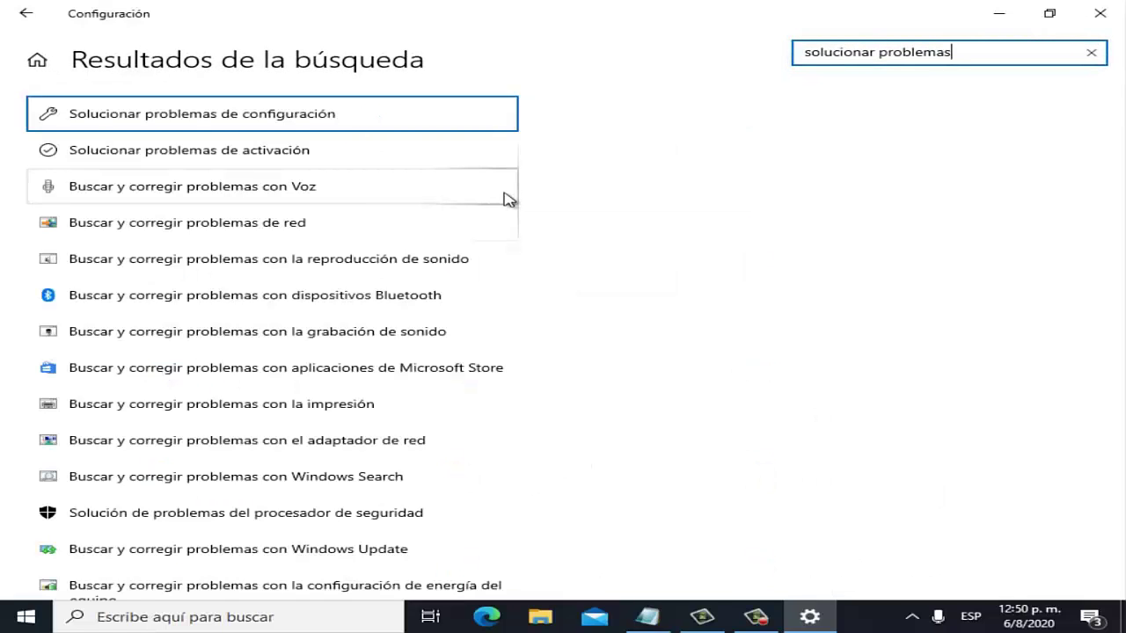
# Run the "Buscar y corregir problemas con el adaptador de red" troubleshooter on Todos los adaptadores de red
pyautogui.click(303, 457)
pyautogui.click(308, 455)
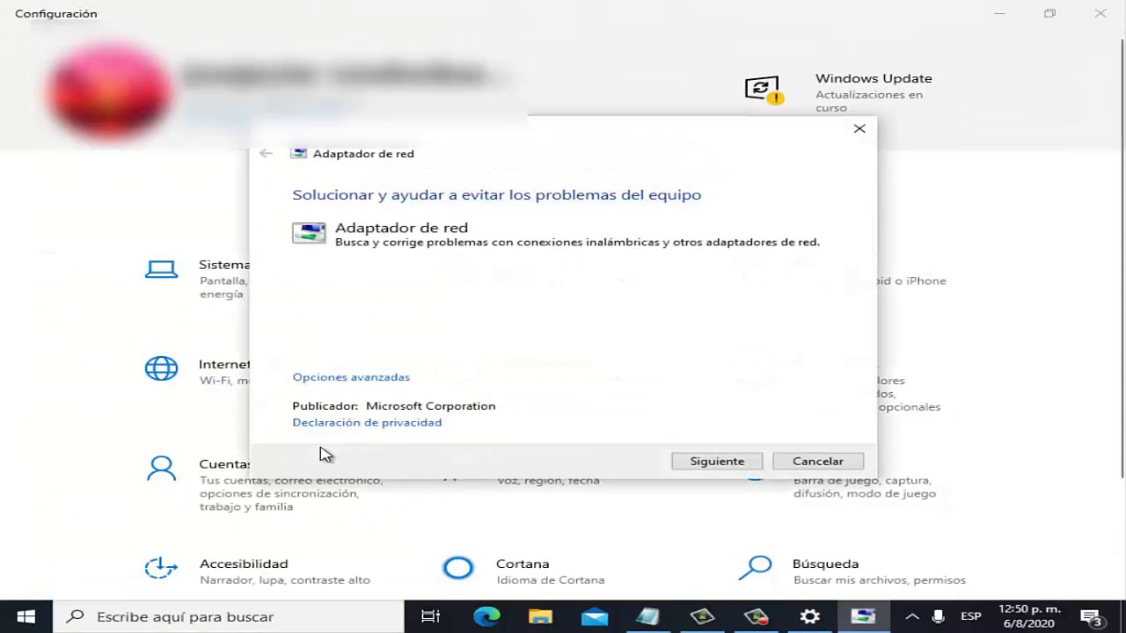
pyautogui.click(728, 462)
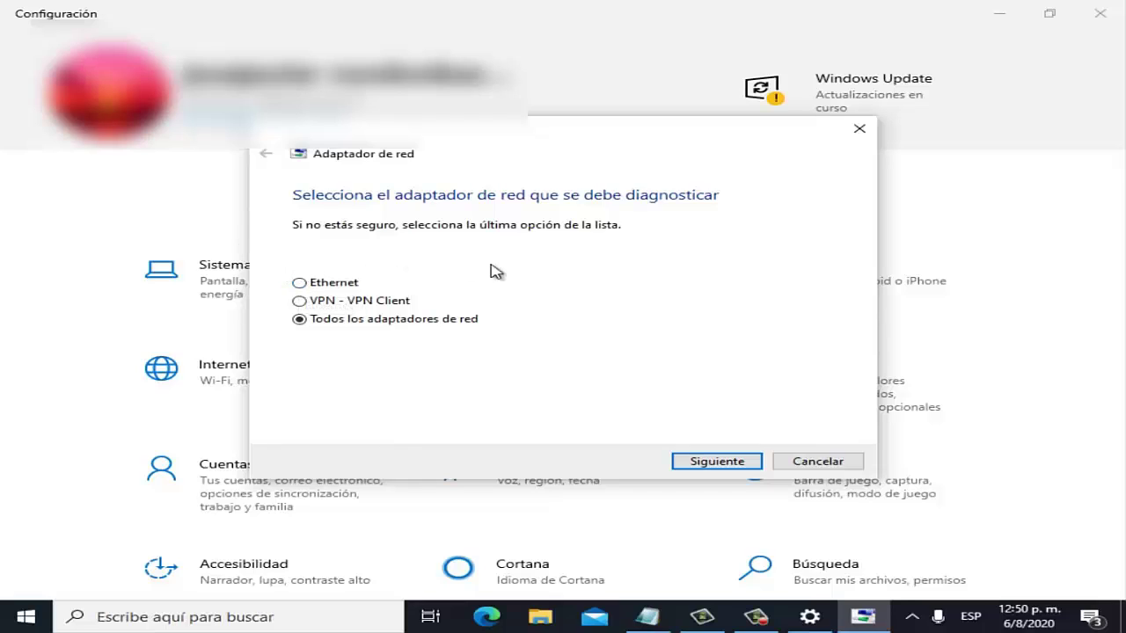
pyautogui.click(729, 467)
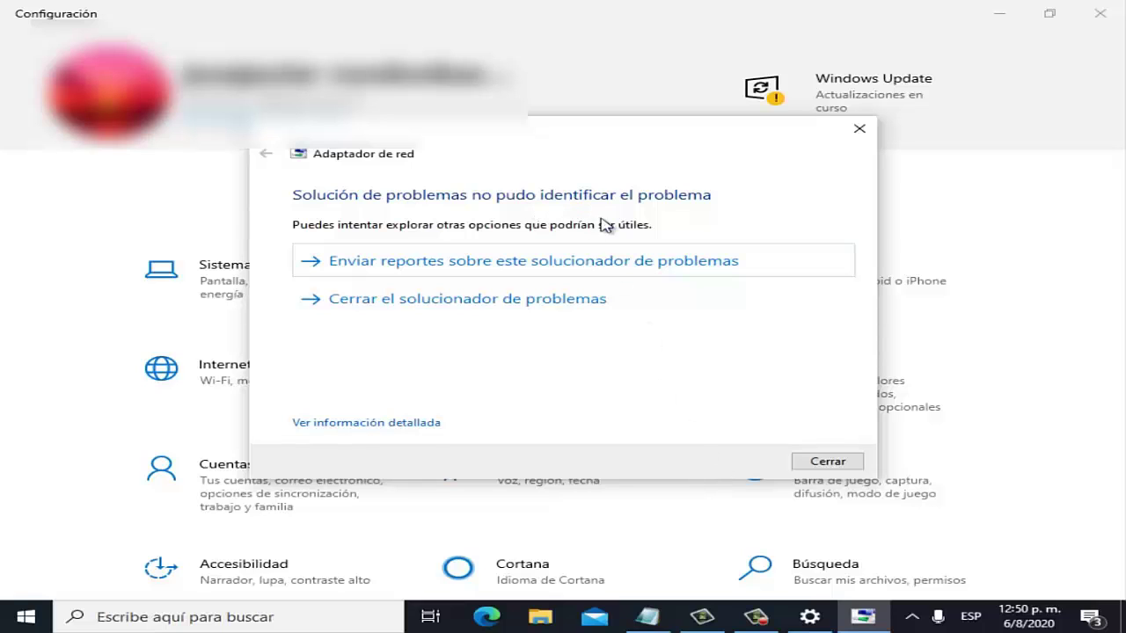
# Close the Adaptador de red troubleshooter and the Configuración window
pyautogui.click(810, 466)
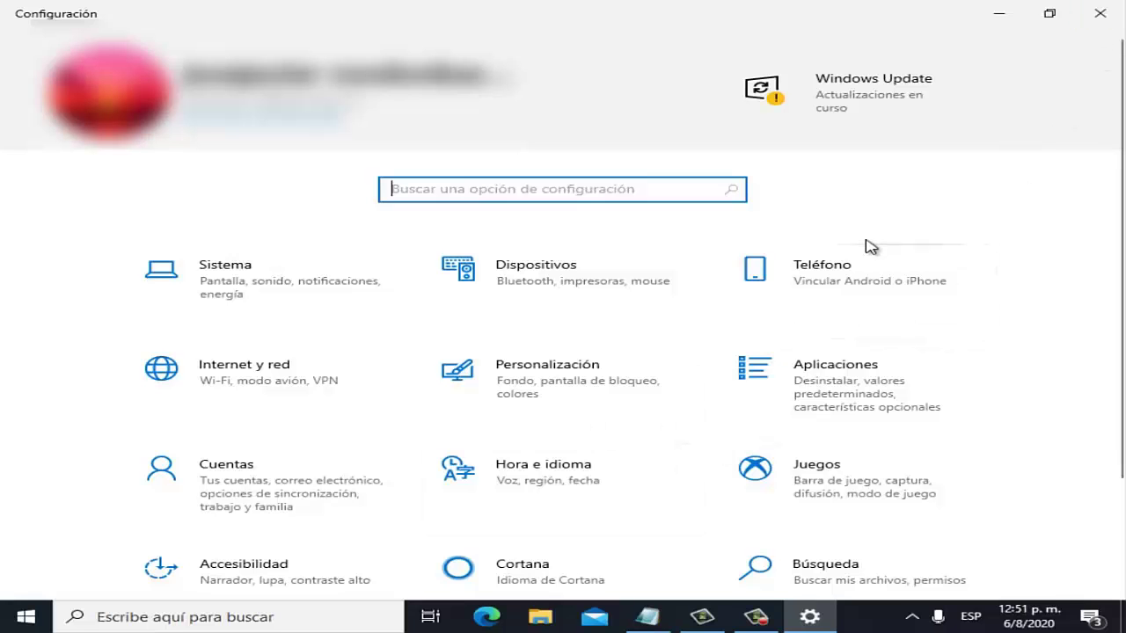
pyautogui.click(1112, 14)
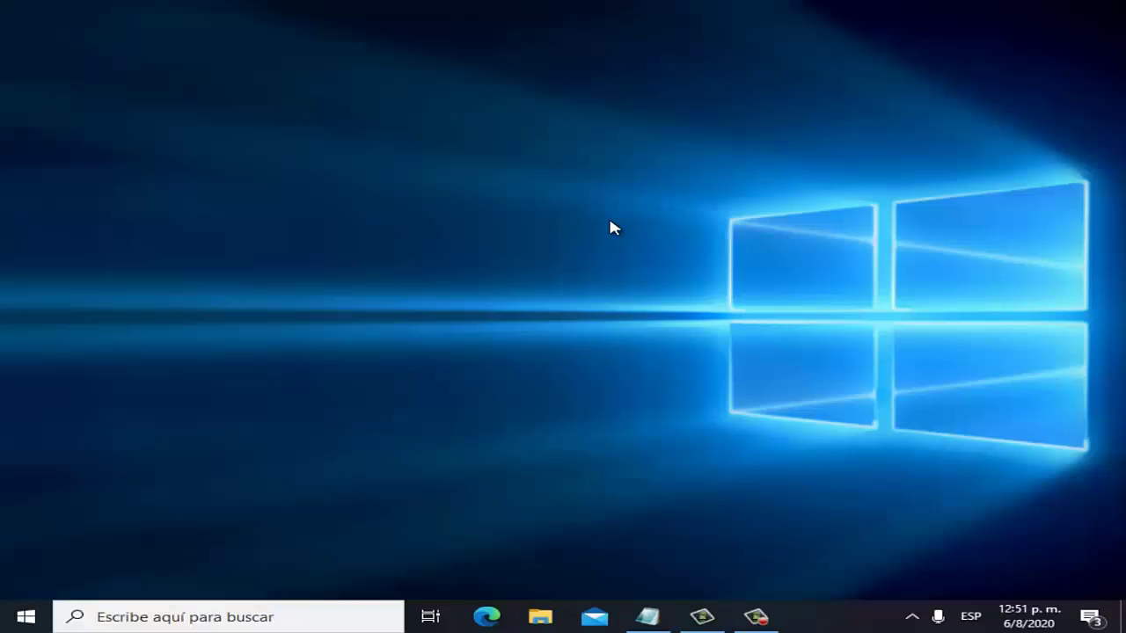
# Search Windows for "cmd" and run Símbolo del sistema as administrator
pyautogui.click(206, 614)
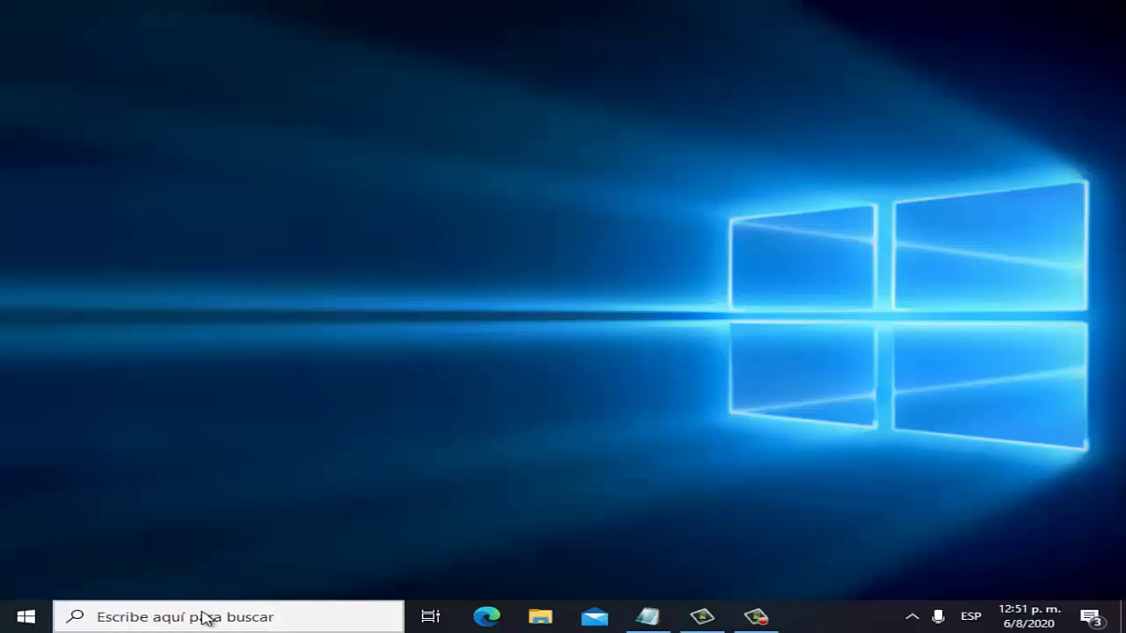
pyautogui.write('cmd')
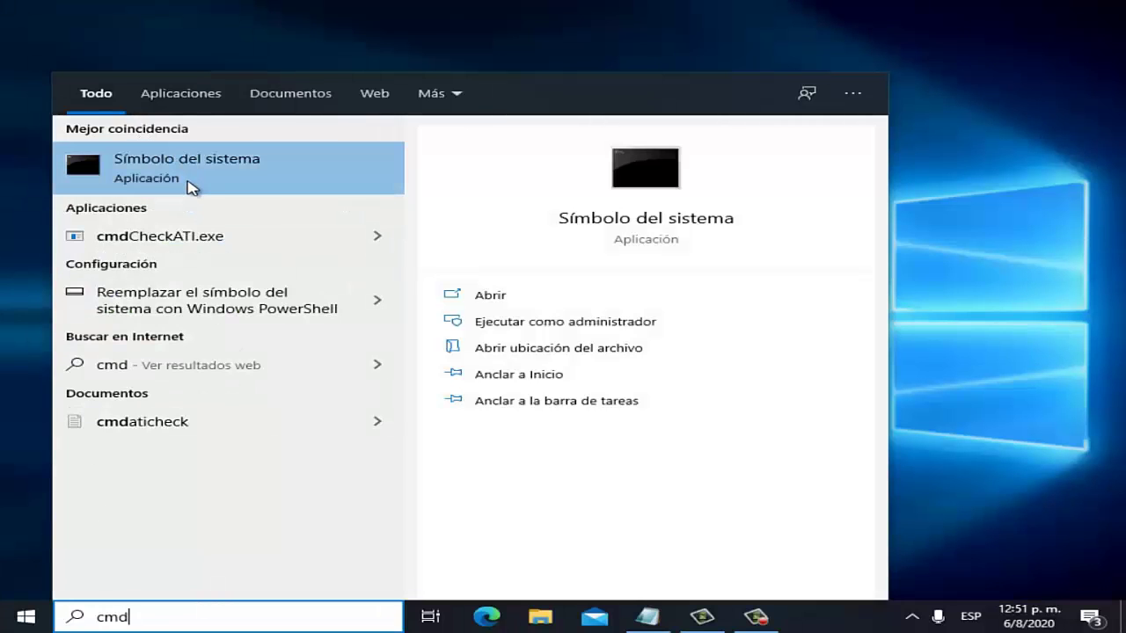
pyautogui.rightClick(187, 180)
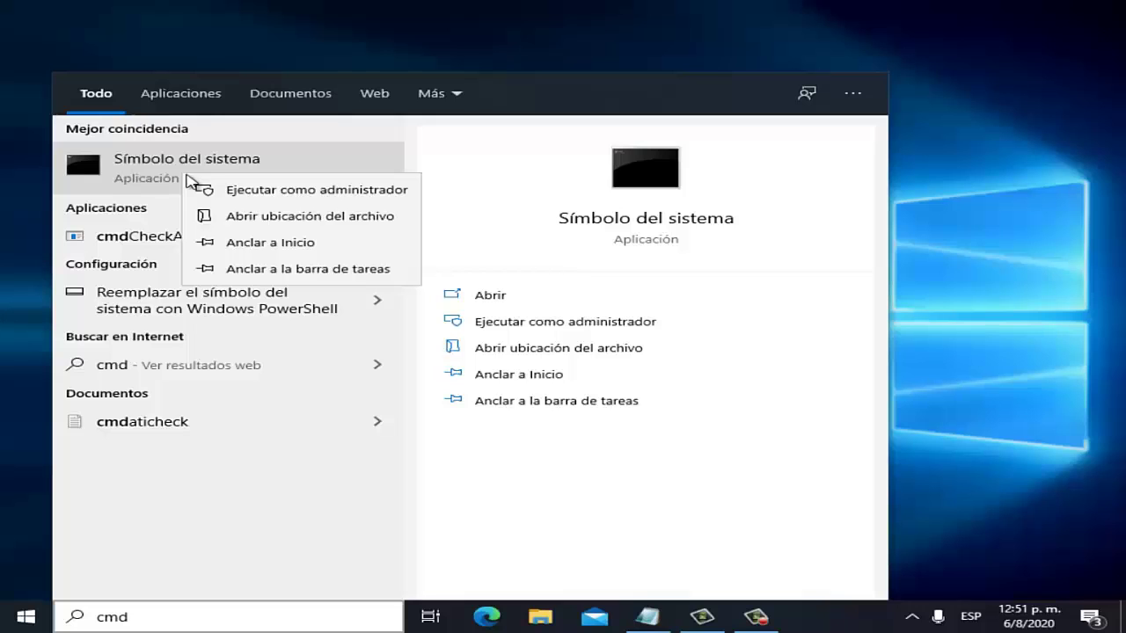
pyautogui.click(280, 196)
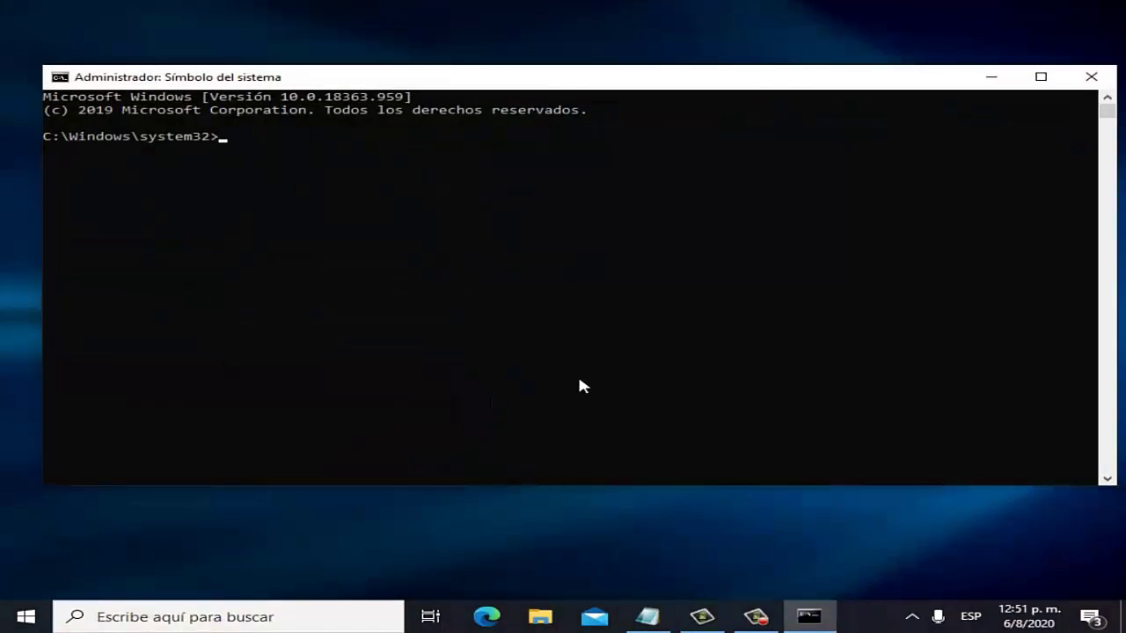
# Copy "netsh winsock reset" from the Bloc de notas command list and paste it at the Símbolo del sistema prompt without running it
pyautogui.click(658, 613)
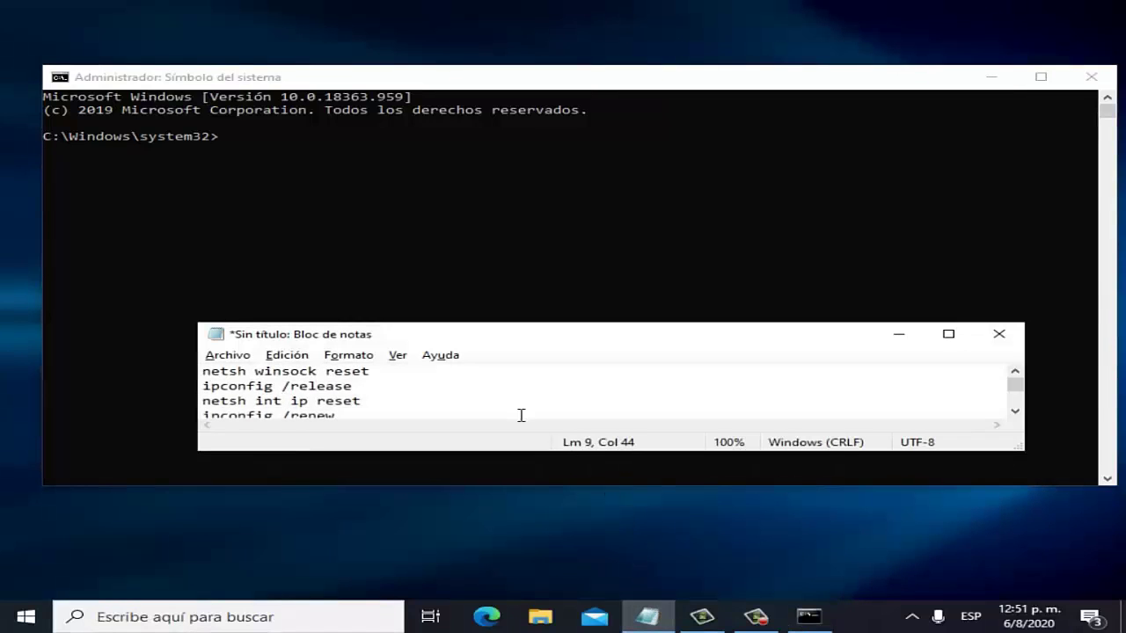
pyautogui.moveTo(387, 374); pyautogui.dragTo(184, 368)
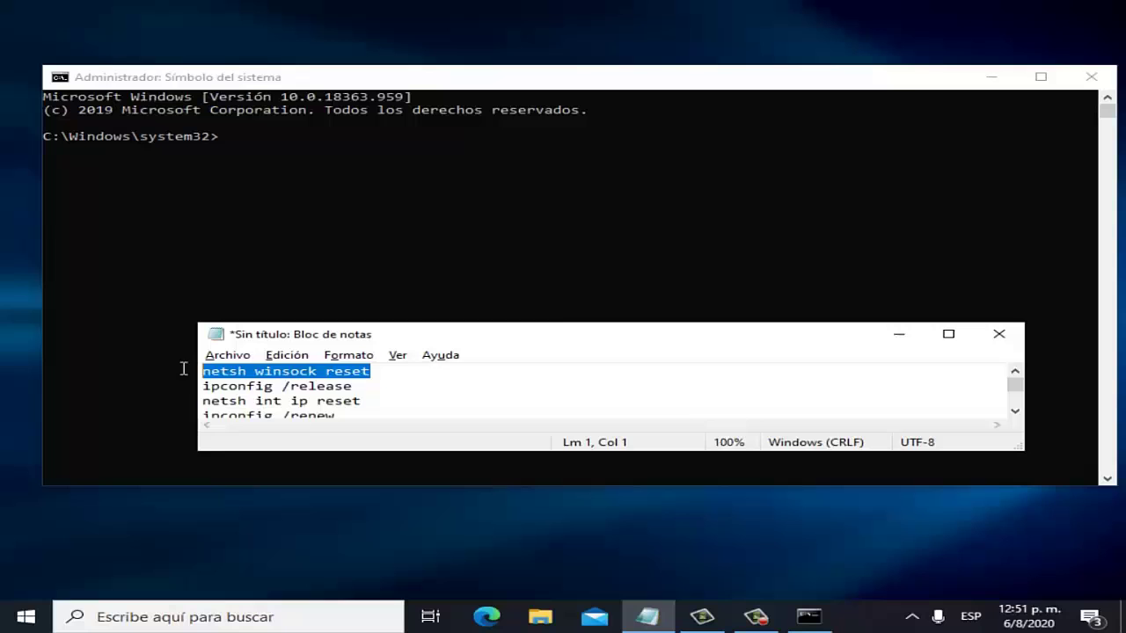
pyautogui.rightClick(247, 376)
pyautogui.click(359, 176)
pyautogui.click(341, 83)
pyautogui.rightClick(335, 82)
pyautogui.moveTo(448, 209)
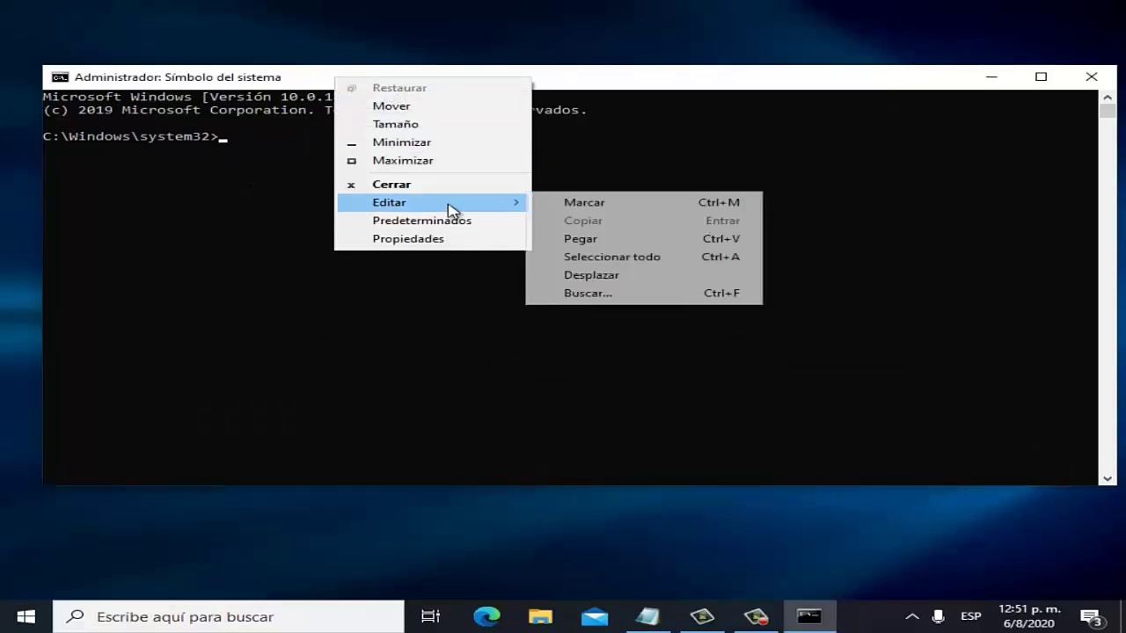
pyautogui.click(582, 239)
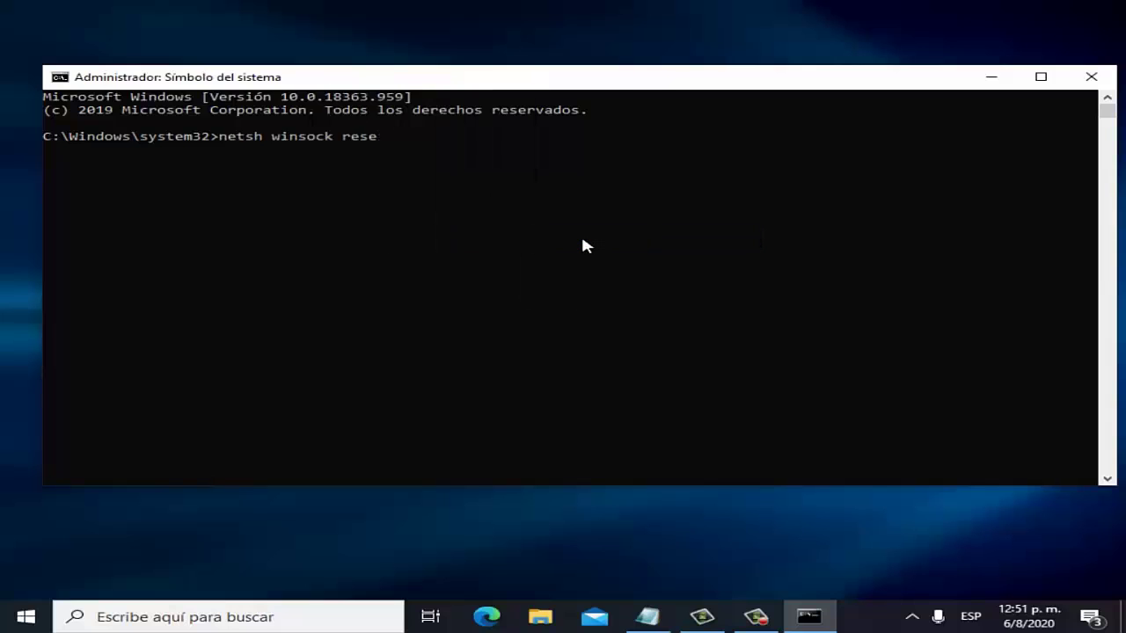
# Erase the pasted netsh winsock reset command from the prompt
pyautogui.press('BackSpace')
pyautogui.press('BackSpace')
pyautogui.press('BackSpace')
pyautogui.press('BackSpace')
pyautogui.press('BackSpace')
pyautogui.press('BackSpace')
pyautogui.press('BackSpace')
pyautogui.press('BackSpace')
pyautogui.press('BackSpace')
pyautogui.press('BackSpace')
pyautogui.press('BackSpace')
pyautogui.press('BackSpace')
pyautogui.press('BackSpace')
pyautogui.press('BackSpace')
pyautogui.press('BackSpace')
pyautogui.press('BackSpace')
pyautogui.press('BackSpace')
pyautogui.press('BackSpace')
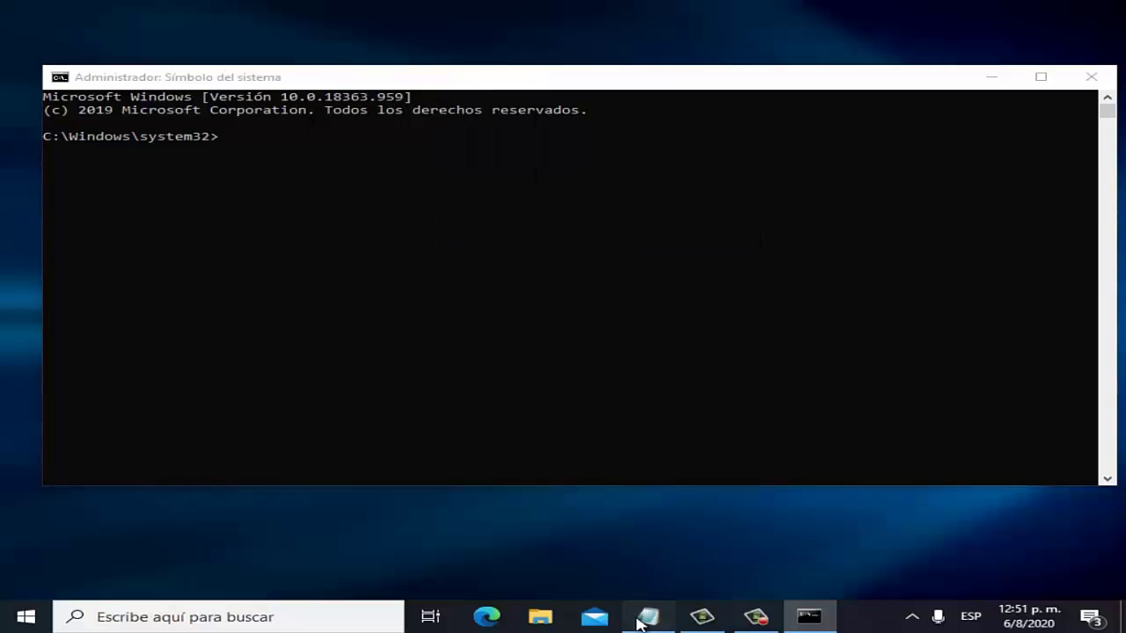
# Copy "ipconfig /release" from the Bloc de notas command list and paste it at the Símbolo del sistema prompt without running it
pyautogui.click(647, 615)
pyautogui.moveTo(362, 388); pyautogui.dragTo(202, 386)
pyautogui.hotkey('alt', 'Tab')
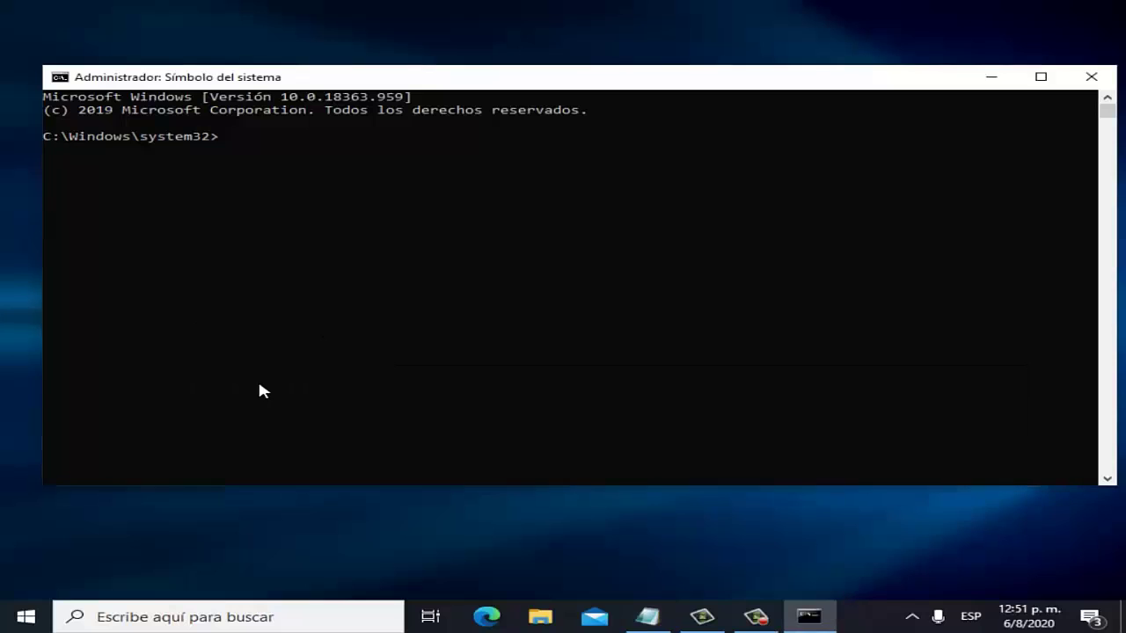
pyautogui.click(647, 616)
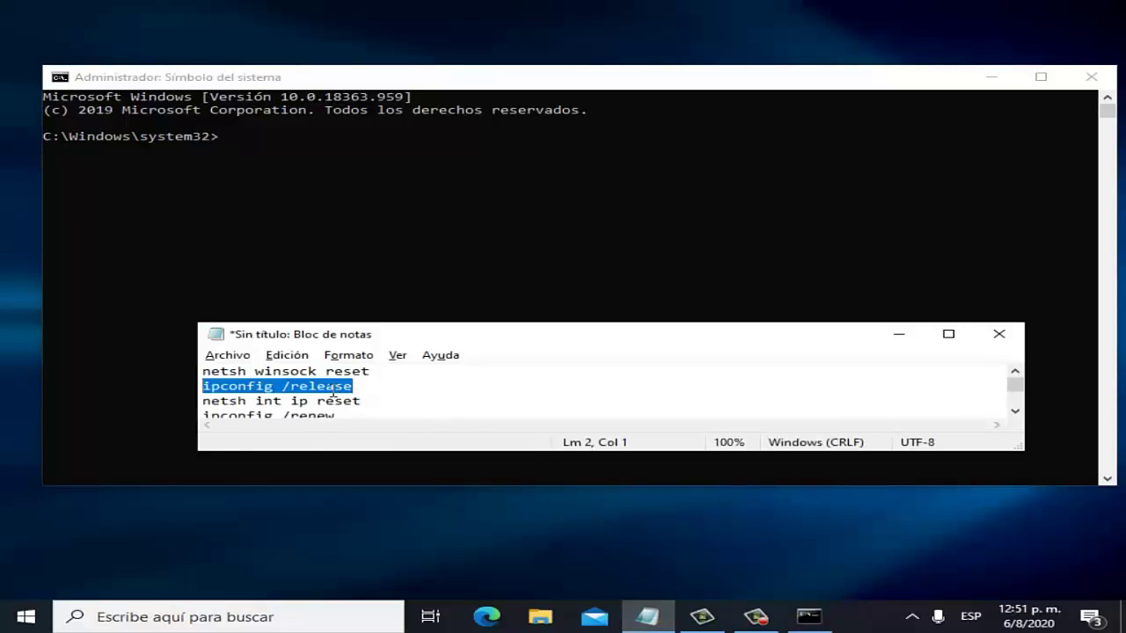
pyautogui.rightClick(332, 390)
pyautogui.click(417, 189)
pyautogui.click(360, 81)
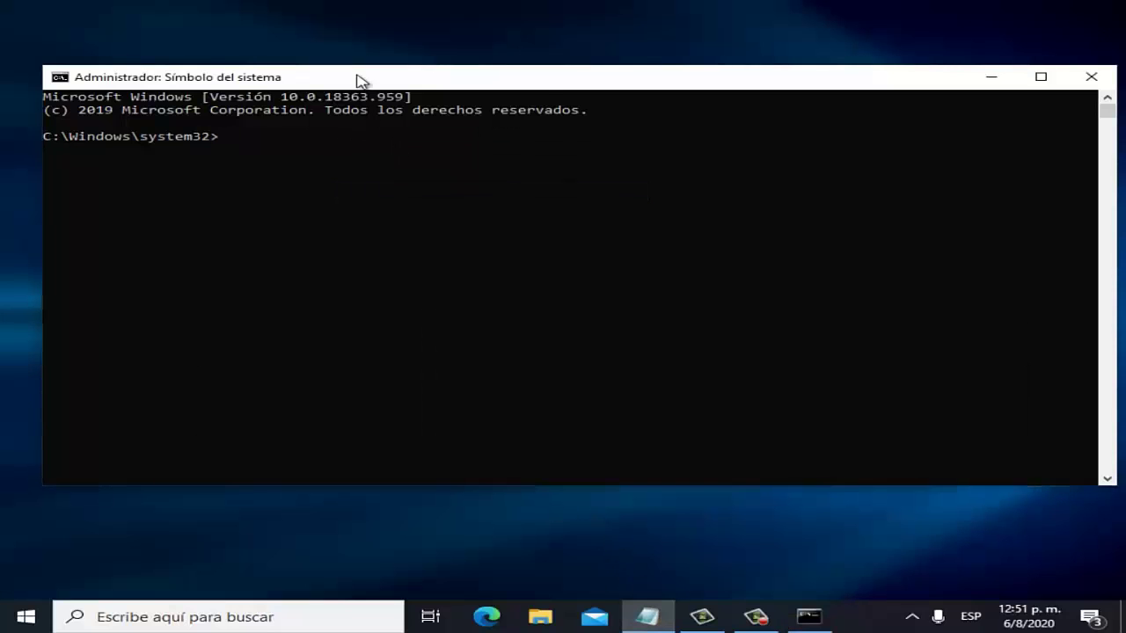
pyautogui.rightClick(360, 81)
pyautogui.moveTo(432, 200)
pyautogui.click(627, 237)
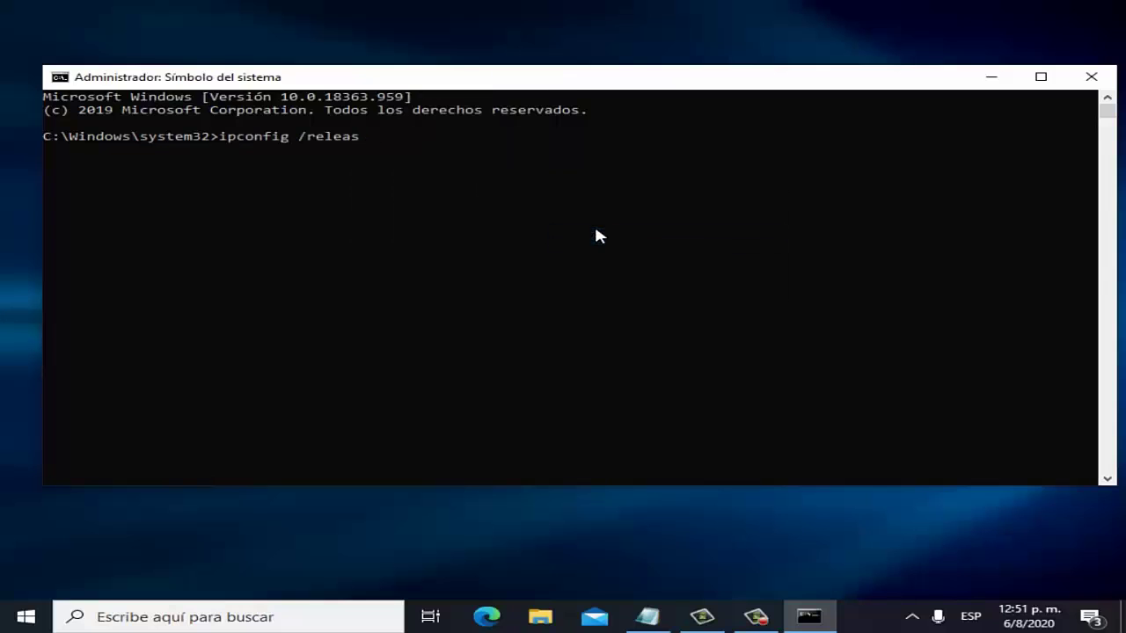
# Erase the pasted ipconfig /release command from the prompt
pyautogui.press('BackSpace')
pyautogui.press('BackSpace')
pyautogui.press('BackSpace')
pyautogui.press('BackSpace')
pyautogui.press('BackSpace')
pyautogui.press('BackSpace')
pyautogui.press('BackSpace')
pyautogui.press('BackSpace')
pyautogui.press('BackSpace')
pyautogui.press('BackSpace')
pyautogui.press('BackSpace')
pyautogui.press('BackSpace')
pyautogui.press('BackSpace')
pyautogui.press('BackSpace')
pyautogui.press('BackSpace')
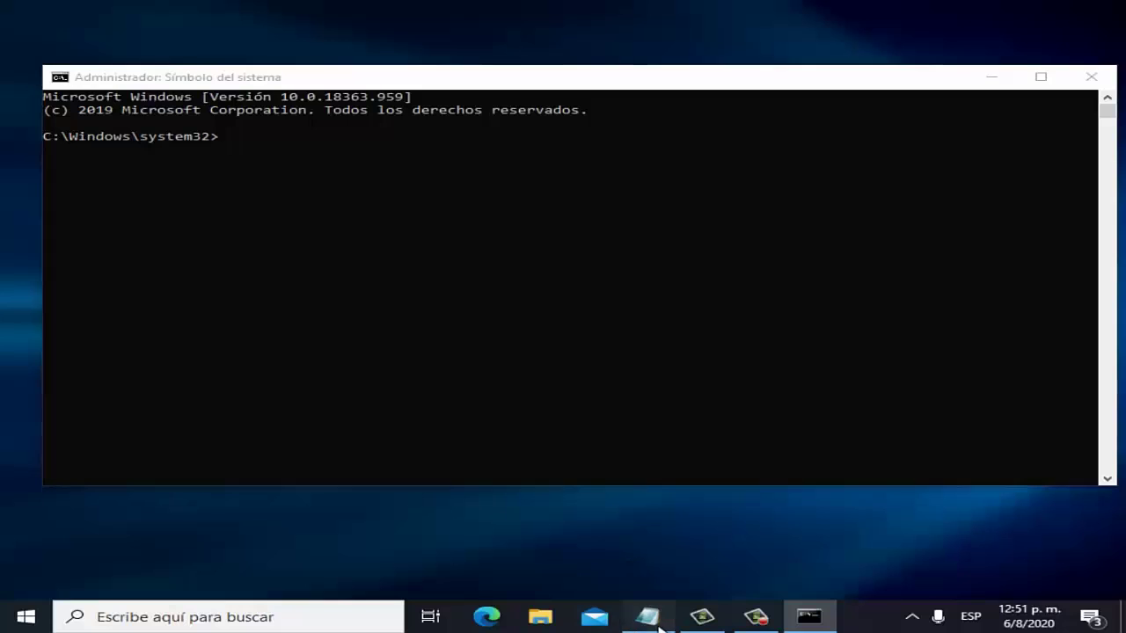
# Review the full list of network reset commands in a maximized Bloc de notas, then minimize it
pyautogui.click(647, 615)
pyautogui.click(356, 412)
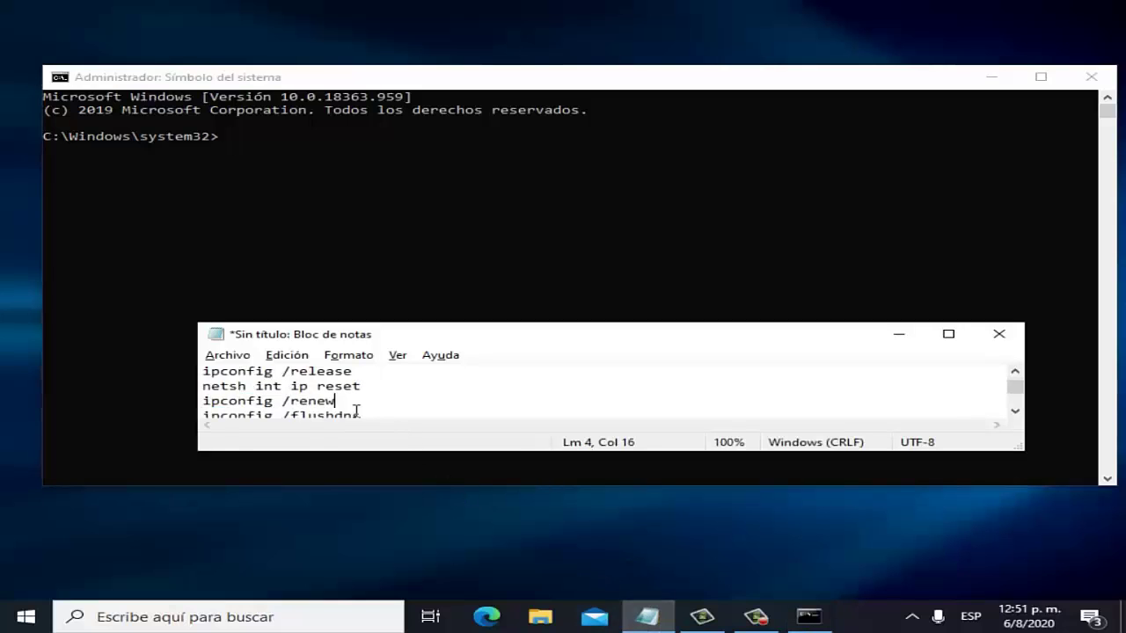
pyautogui.click(948, 334)
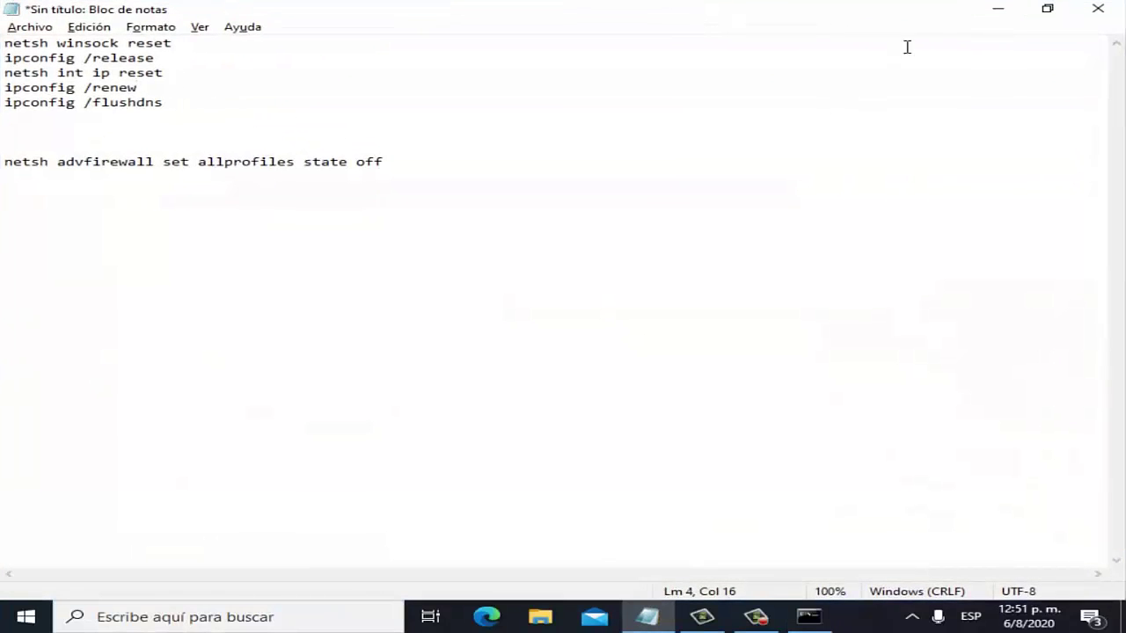
pyautogui.click(997, 9)
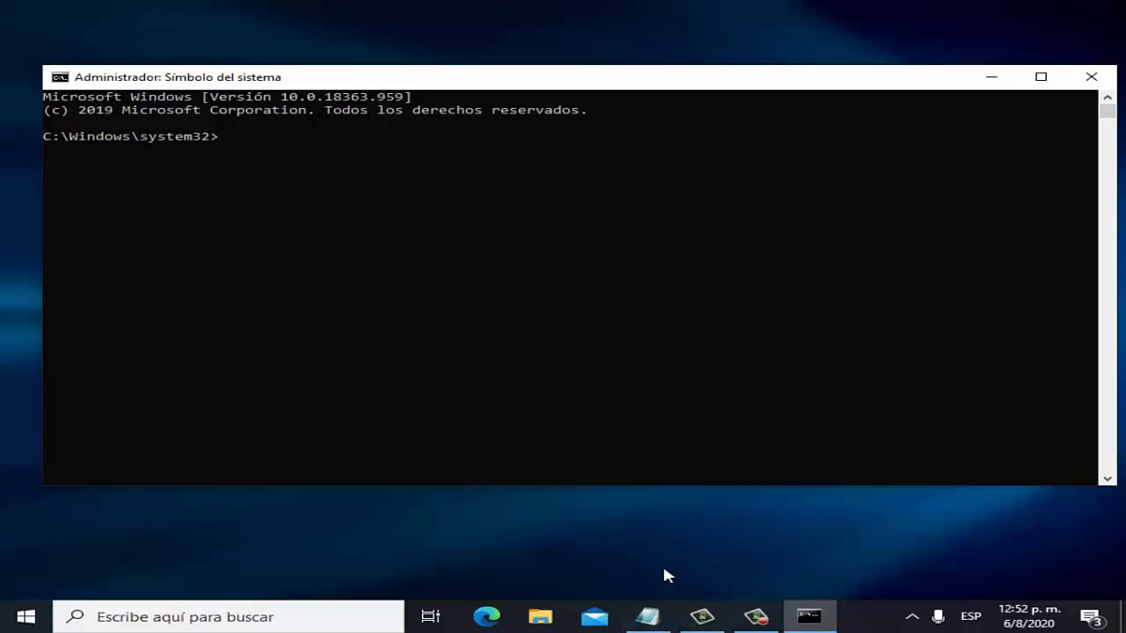
# Copy "netsh advfirewall set allprofiles state off" from Bloc de notas and paste it at the Símbolo del sistema prompt without running it
pyautogui.click(647, 615)
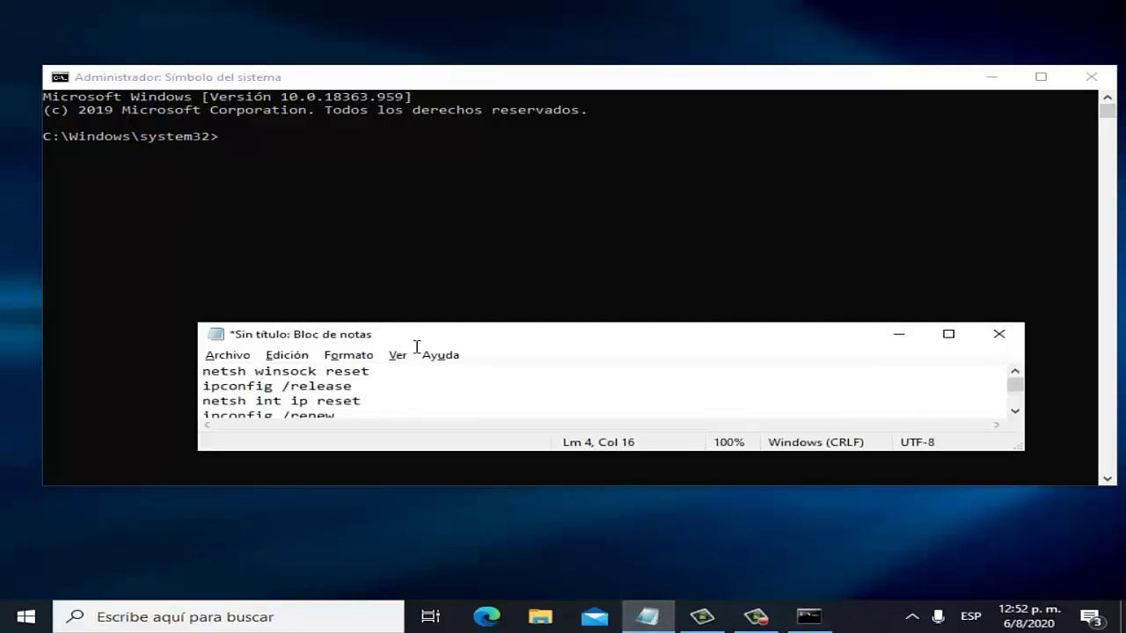
pyautogui.click(948, 336)
pyautogui.moveTo(410, 163); pyautogui.dragTo(3, 157)
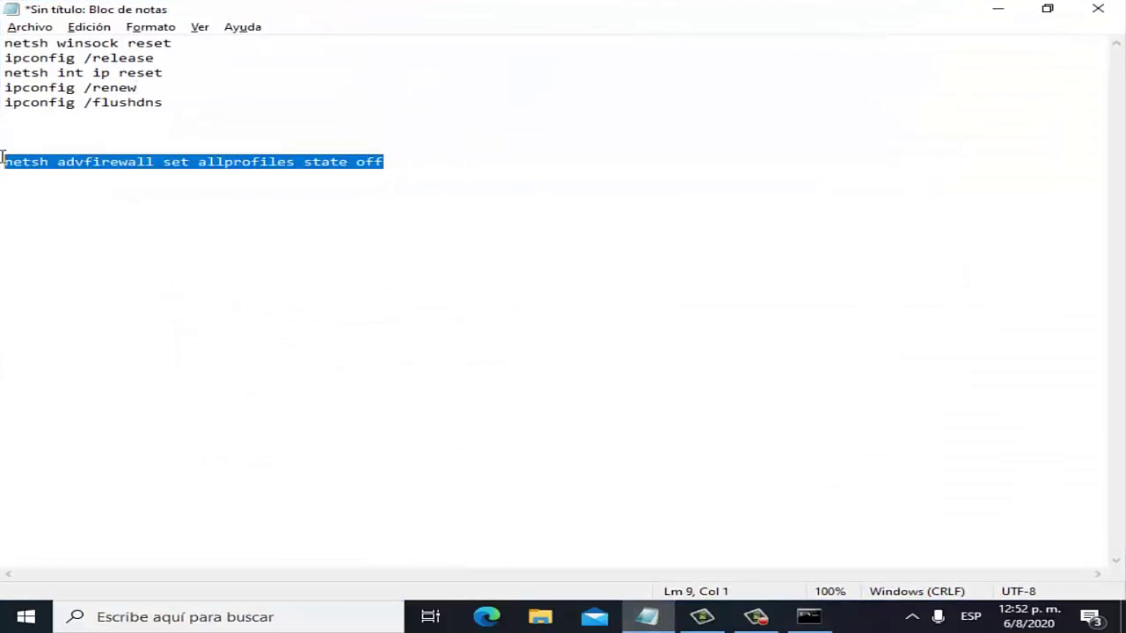
pyautogui.rightClick(160, 159)
pyautogui.click(241, 211)
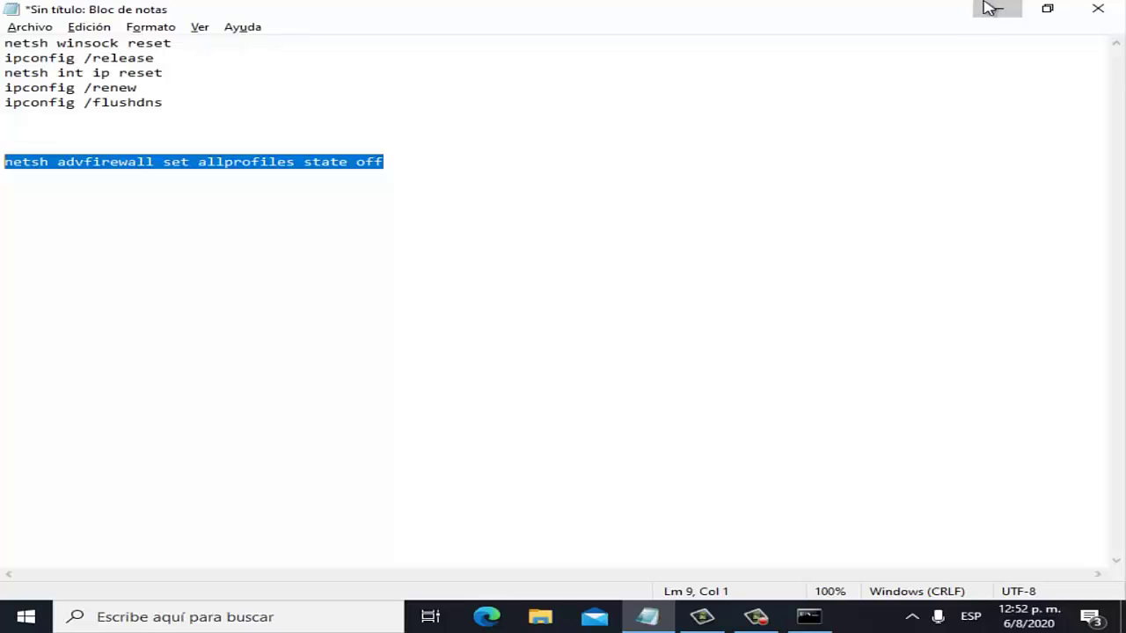
pyautogui.click(990, 8)
pyautogui.rightClick(369, 81)
pyautogui.moveTo(459, 207)
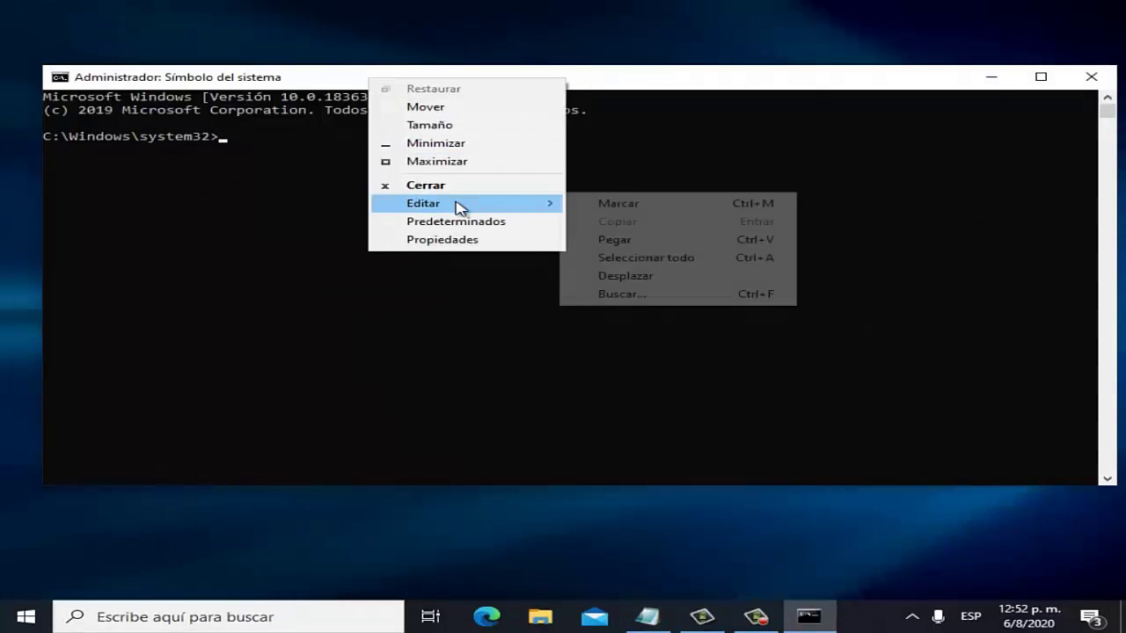
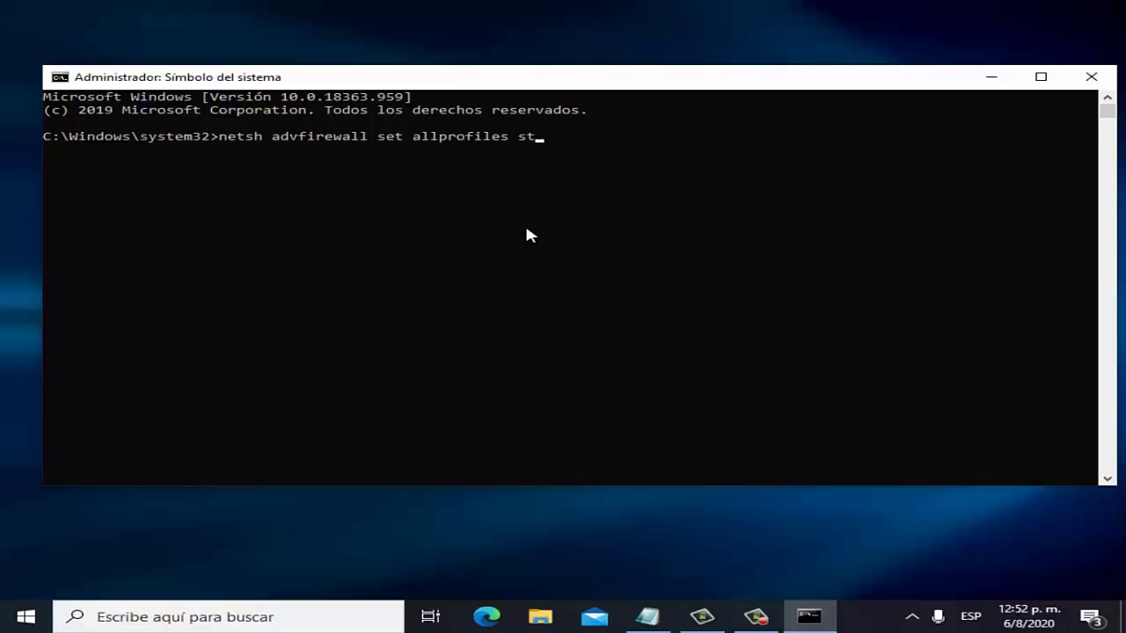
# Erase the pasted netsh advfirewall command from the prompt and close the Símbolo del sistema window
pyautogui.press('BackSpace')
pyautogui.press('BackSpace')
pyautogui.press('BackSpace')
pyautogui.press('BackSpace')
pyautogui.press('BackSpace')
pyautogui.press('BackSpace')
pyautogui.press('BackSpace')
pyautogui.press('BackSpace')
pyautogui.press('BackSpace')
pyautogui.press('BackSpace')
pyautogui.press('BackSpace')
pyautogui.press('BackSpace')
pyautogui.press('BackSpace')
pyautogui.press('BackSpace')
pyautogui.press('BackSpace')
pyautogui.press('BackSpace')
pyautogui.press('BackSpace')
pyautogui.press('BackSpace')
pyautogui.press('BackSpace')
pyautogui.press('BackSpace')
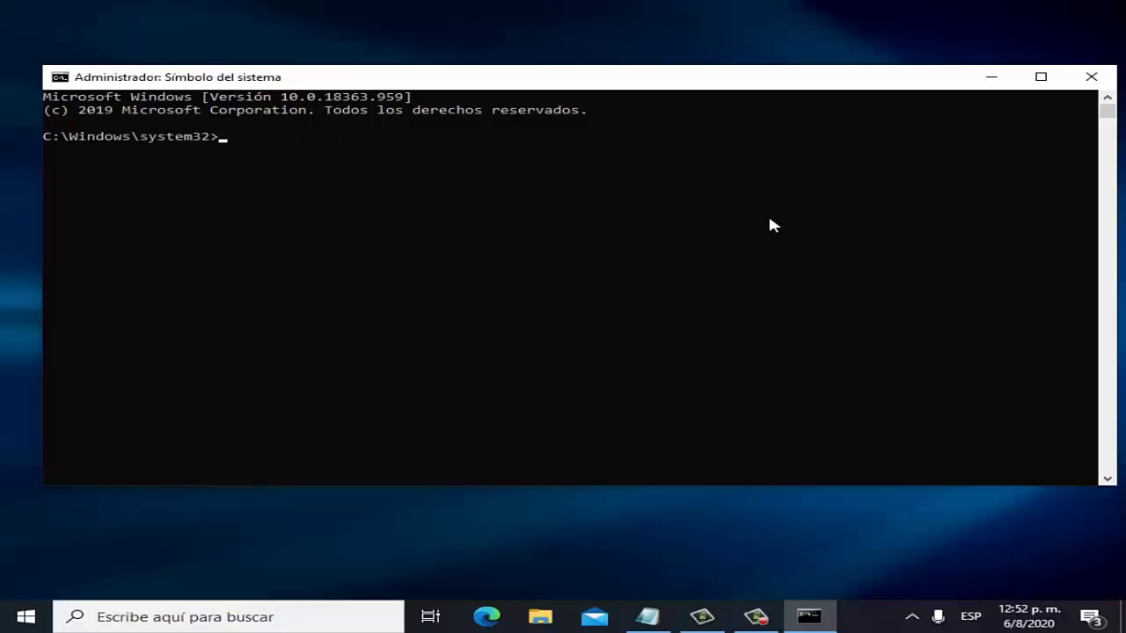
pyautogui.click(1095, 79)
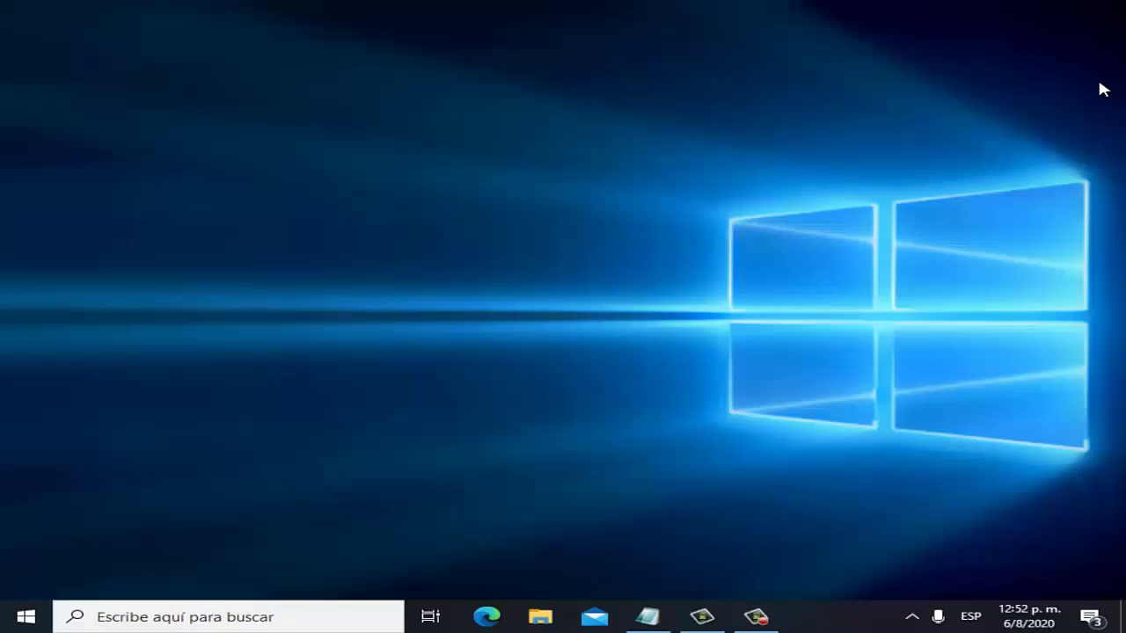